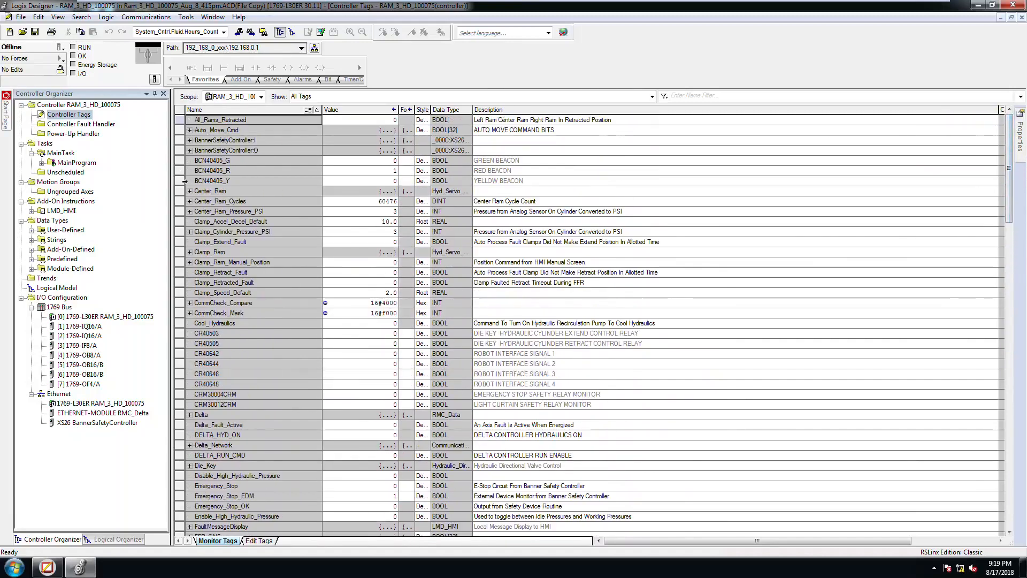
- Expand the Center_Ram controller tag and its Accel_Storage array to examine their members
{"action": "left_click", "coordinate": [190, 191]}
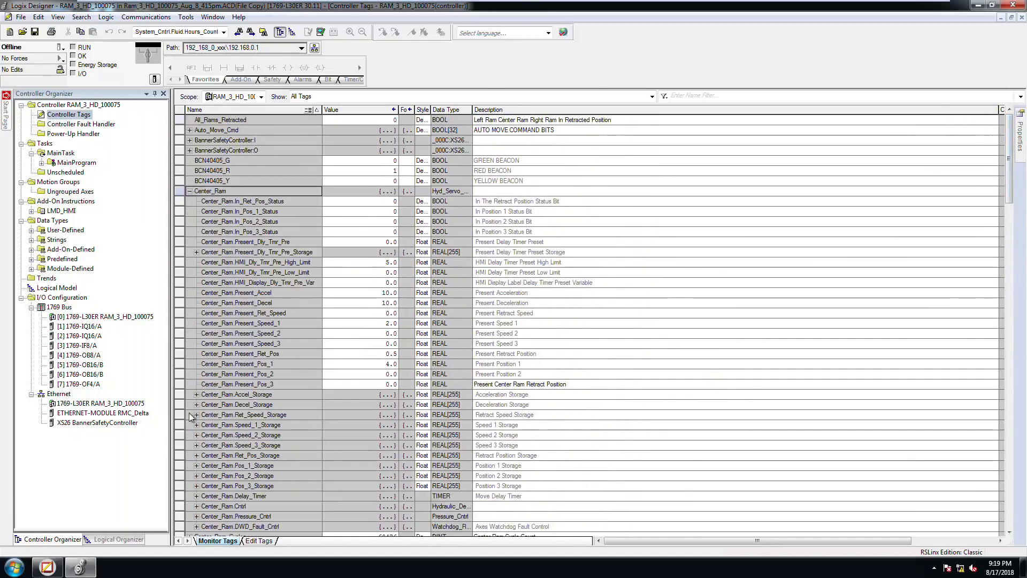
{"action": "left_click", "coordinate": [197, 394]}
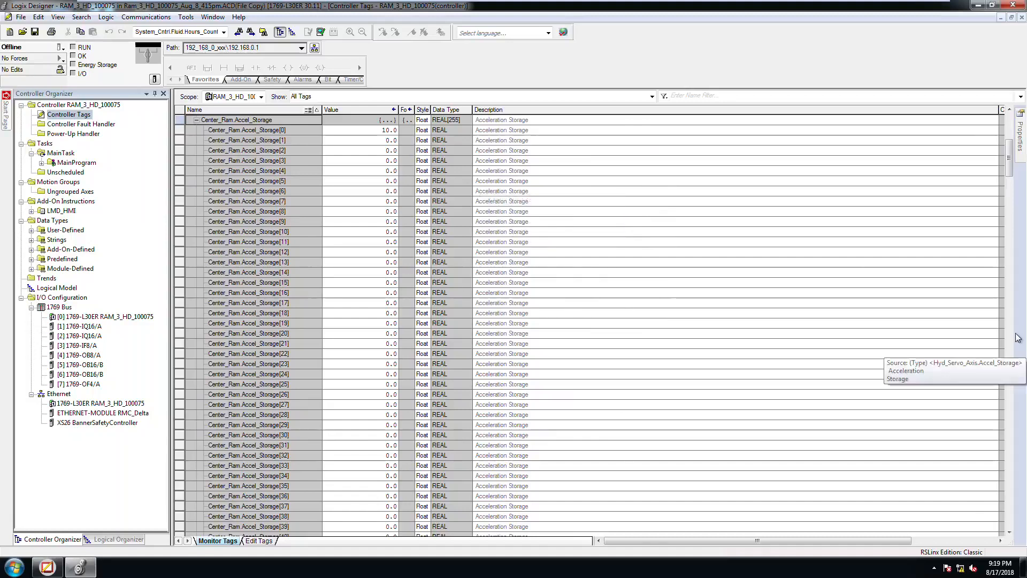
{"action": "scroll", "coordinate": [1010, 173], "scroll_direction": "up", "scroll_amount": 9}
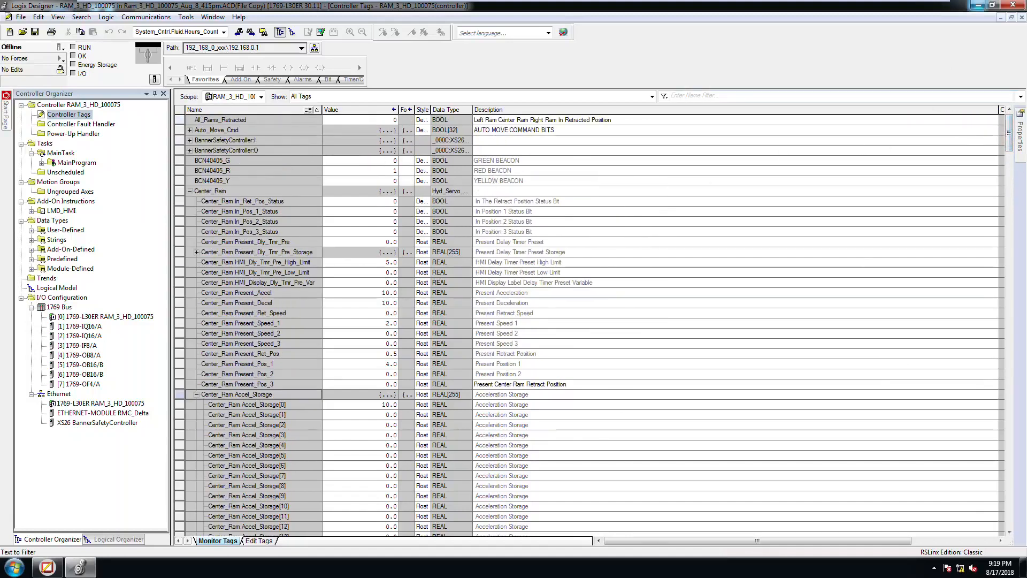
- Switch to FactoryTalk View Studio and open the MAIN display of the Communication_Demo application
{"action": "left_click", "coordinate": [978, 4]}
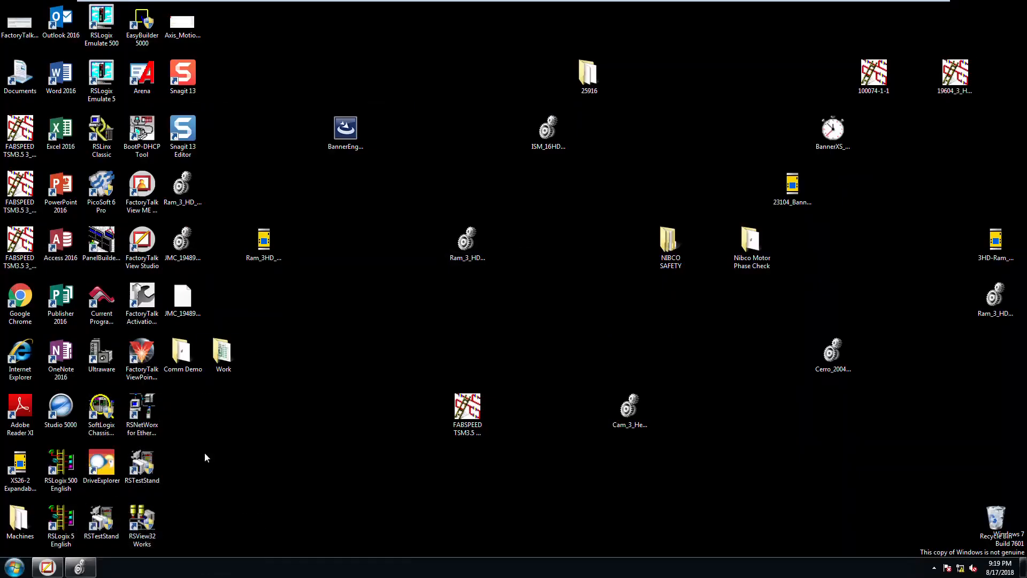
{"action": "left_click", "coordinate": [47, 567]}
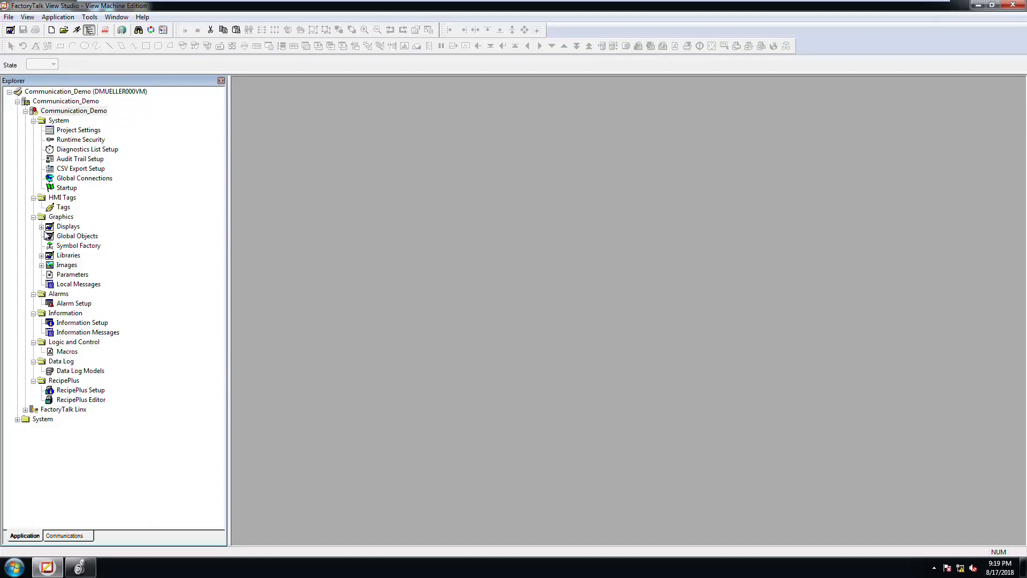
{"action": "double_click", "coordinate": [68, 226]}
{"action": "double_click", "coordinate": [75, 265]}
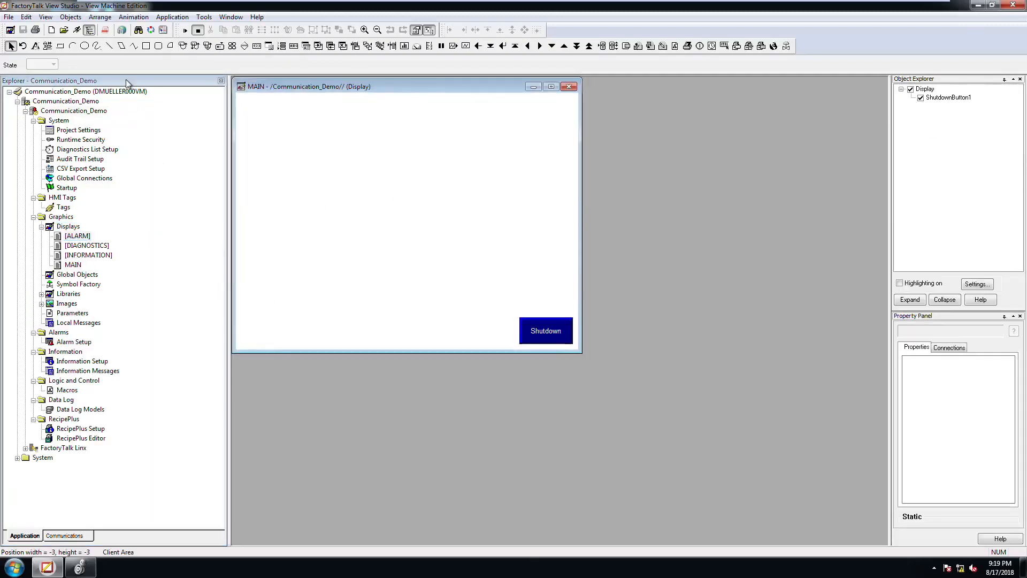
- Draw a momentary push button in the upper middle of the MAIN display and browse the system tags for its Value connection
{"action": "left_click", "coordinate": [183, 47]}
{"action": "left_click_drag", "start_coordinate": [355, 179], "coordinate": [429, 209]}
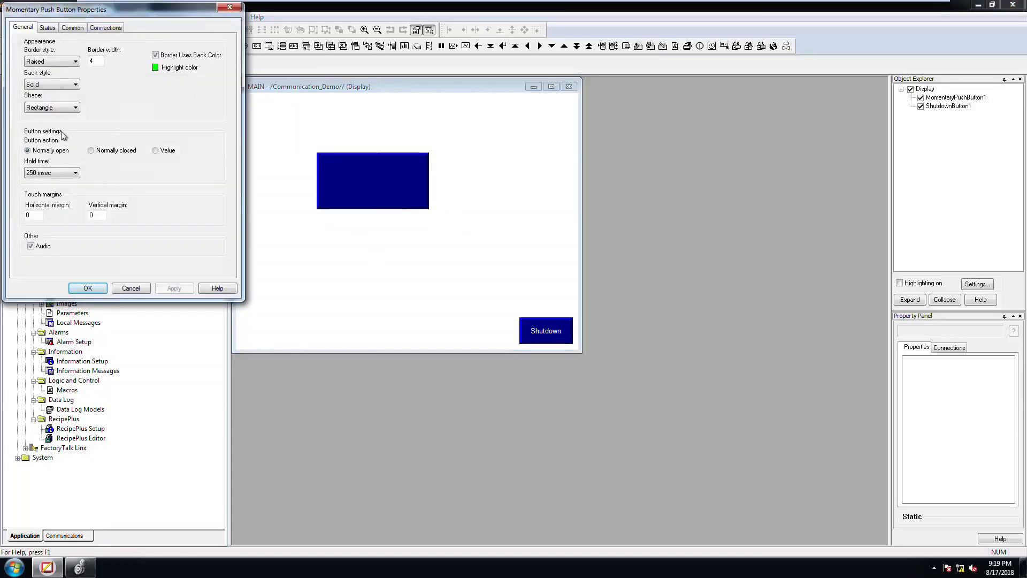
{"action": "left_click", "coordinate": [101, 28]}
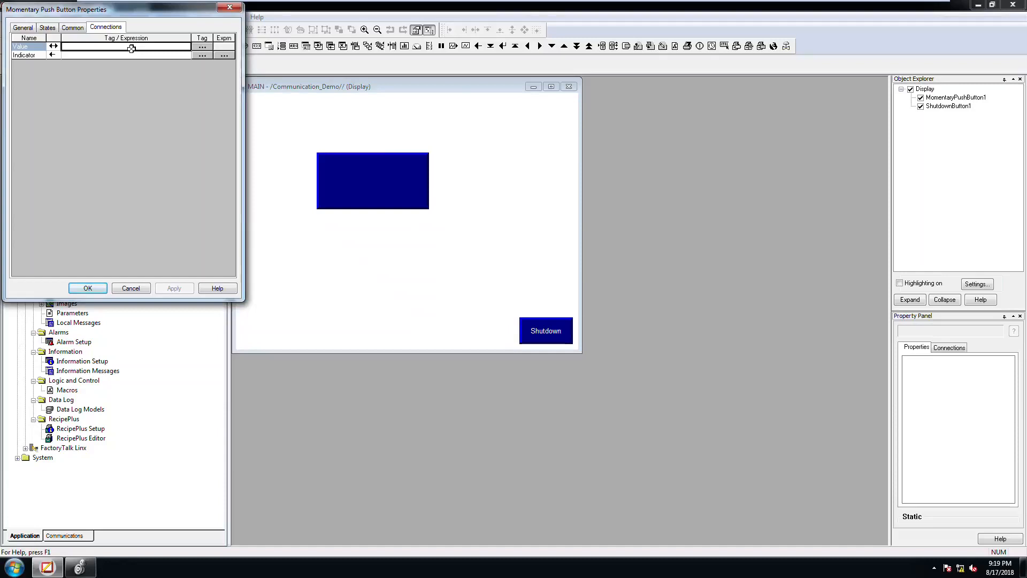
{"action": "left_click", "coordinate": [202, 47]}
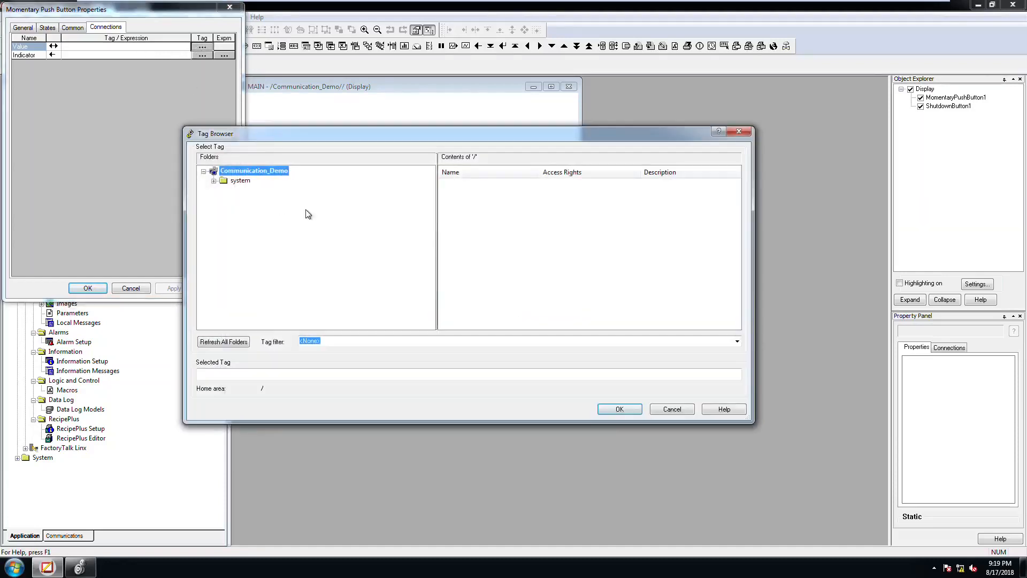
{"action": "left_click", "coordinate": [240, 181]}
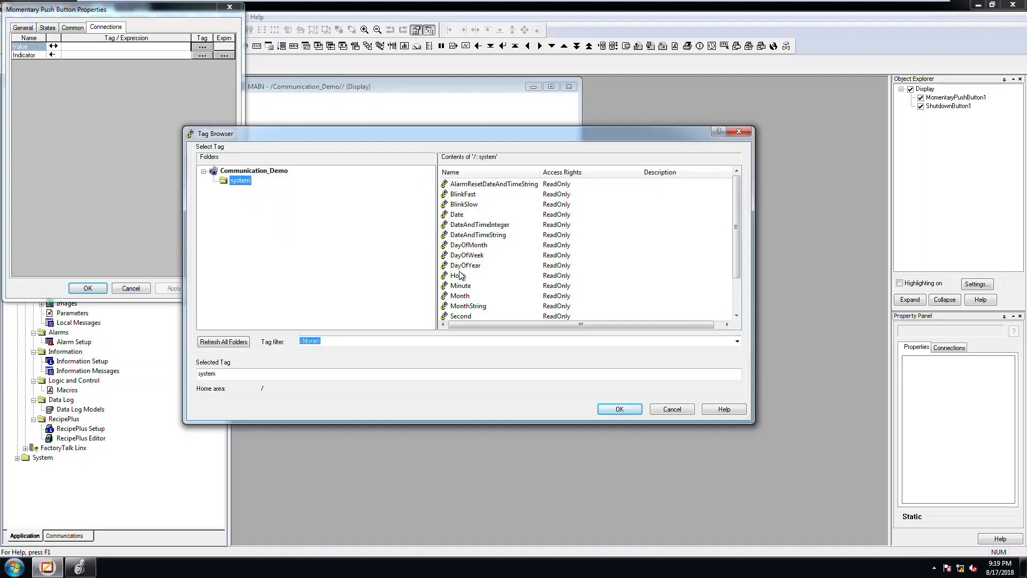
{"action": "left_click", "coordinate": [672, 410]}
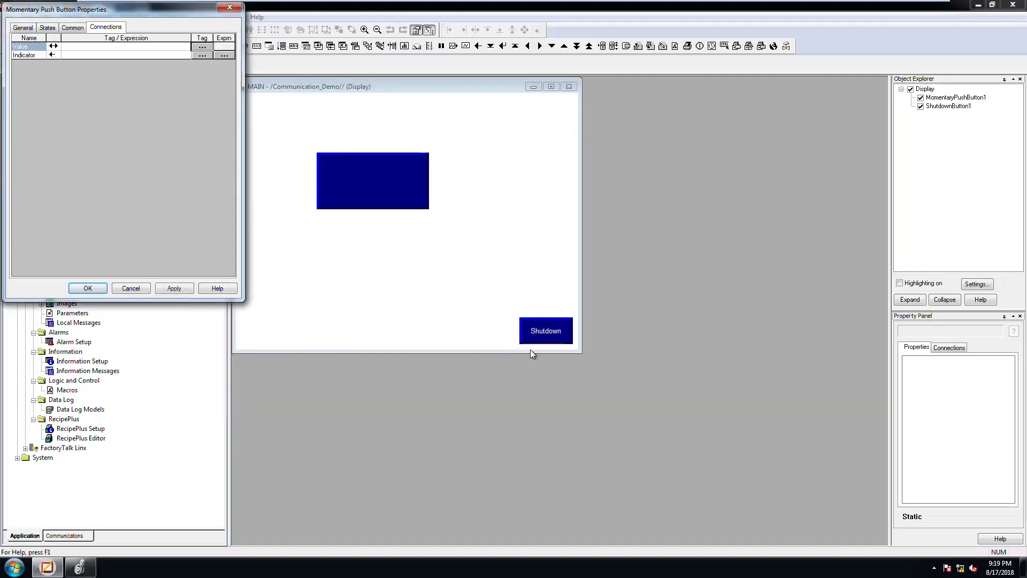
{"action": "left_click", "coordinate": [131, 288]}
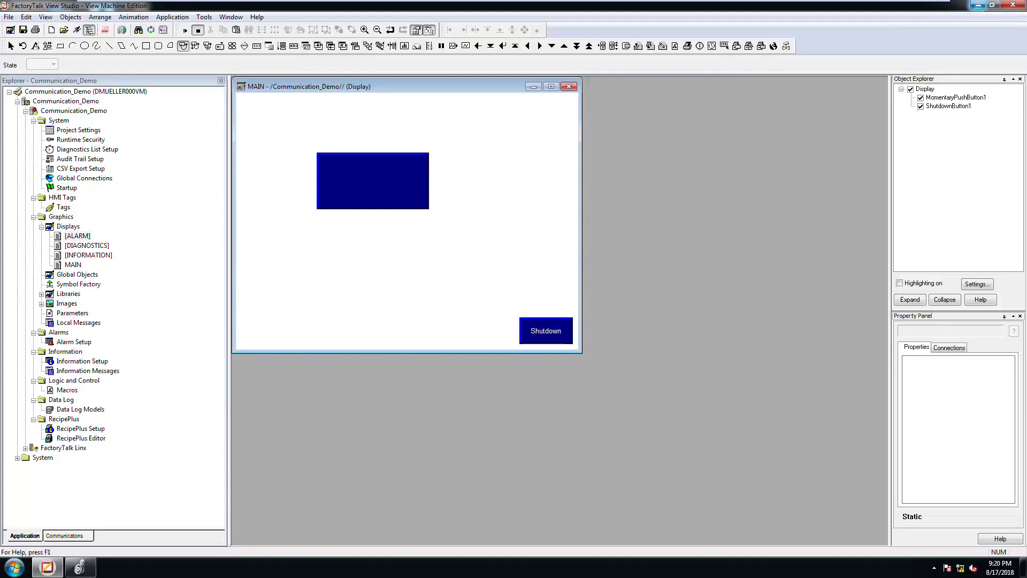
- Switch to Logix Designer and save a copy of the controller project as "offline" in the Comm Demo folder
{"action": "left_click", "coordinate": [977, 4]}
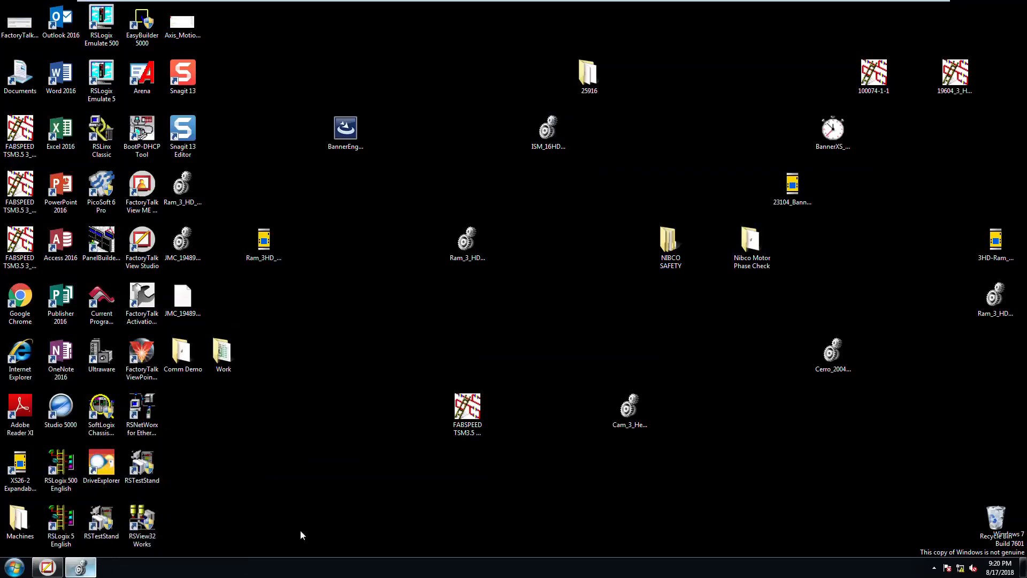
{"action": "left_click", "coordinate": [80, 567]}
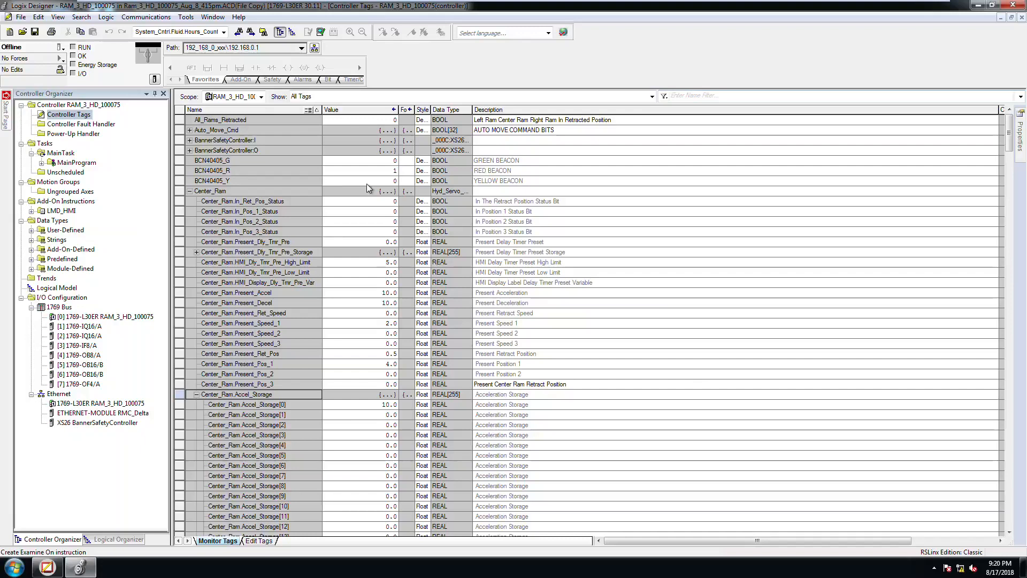
{"action": "left_click", "coordinate": [21, 17]}
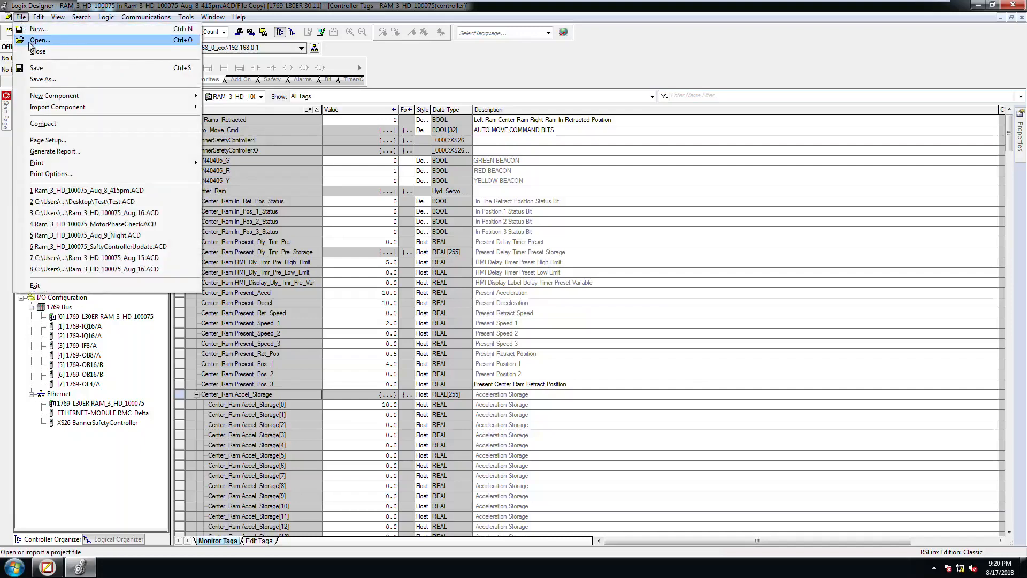
{"action": "left_click", "coordinate": [42, 78]}
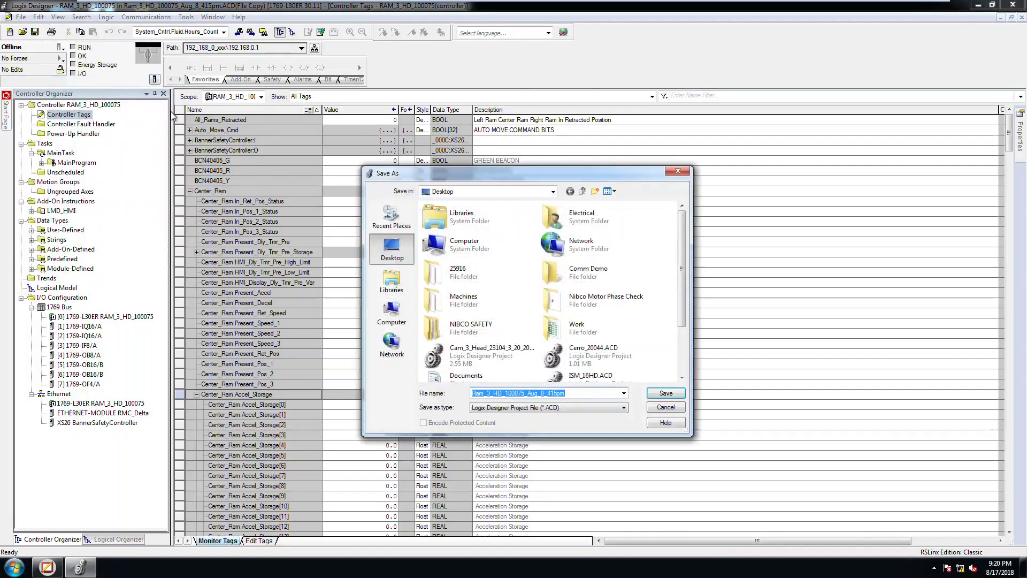
{"action": "mouse_move", "coordinate": [683, 227]}
{"action": "left_mouse_down"}
{"action": "mouse_move", "coordinate": [691, 274]}
{"action": "mouse_move", "coordinate": [692, 227]}
{"action": "left_mouse_up"}
{"action": "double_click", "coordinate": [579, 256]}
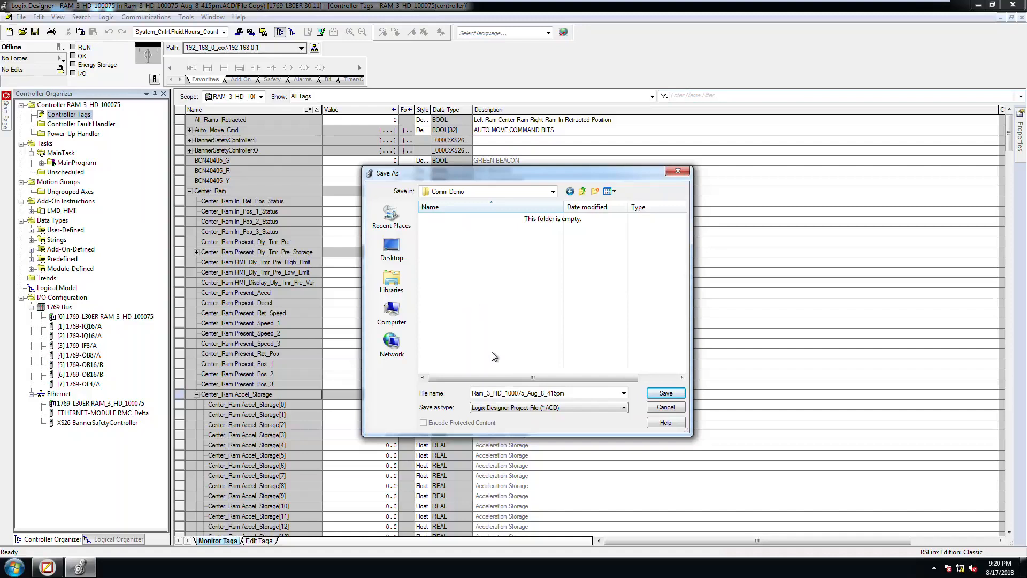
{"action": "double_click", "coordinate": [572, 392]}
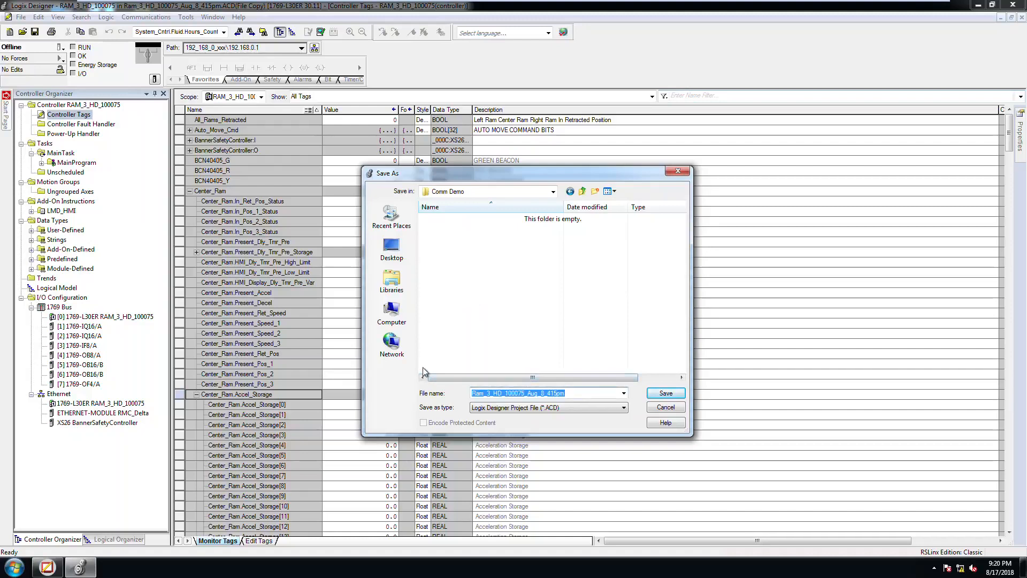
{"action": "type", "text": "offline"}
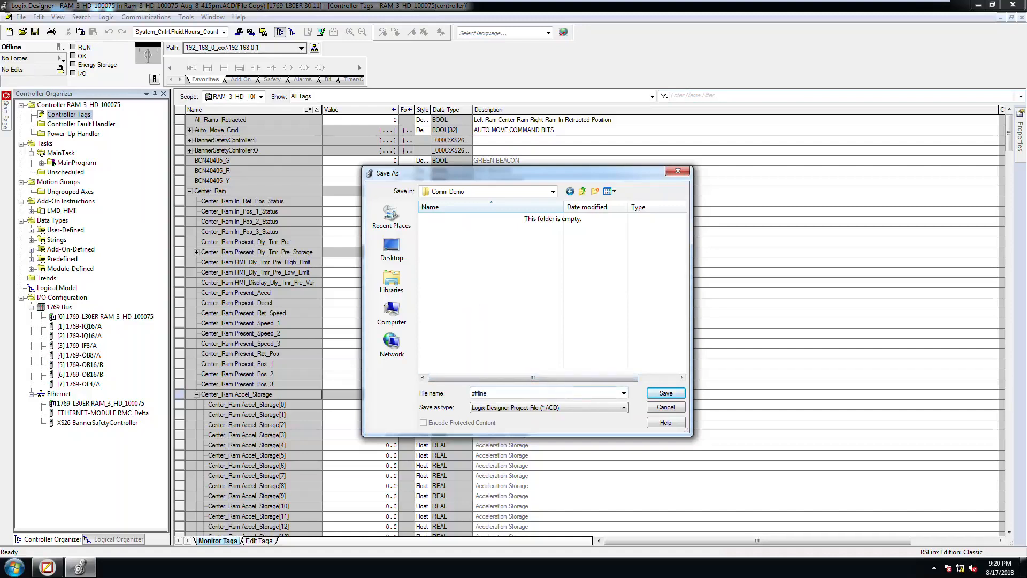
{"action": "key", "text": "Return"}
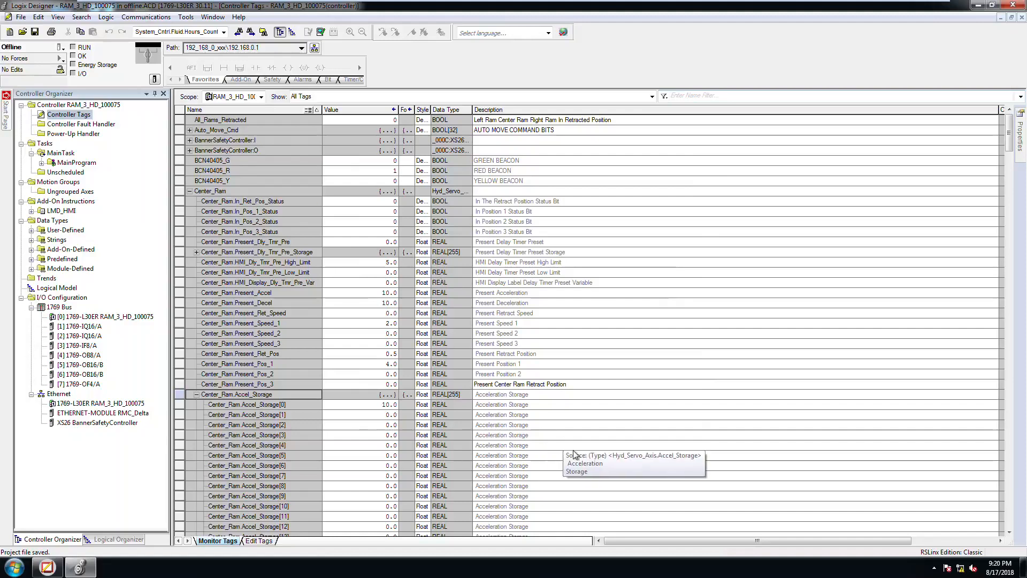
- Review the members of the Center_Ram tag in the saved project, leaving the tag collapsed
{"action": "left_click", "coordinate": [191, 191]}
{"action": "left_click", "coordinate": [191, 191]}
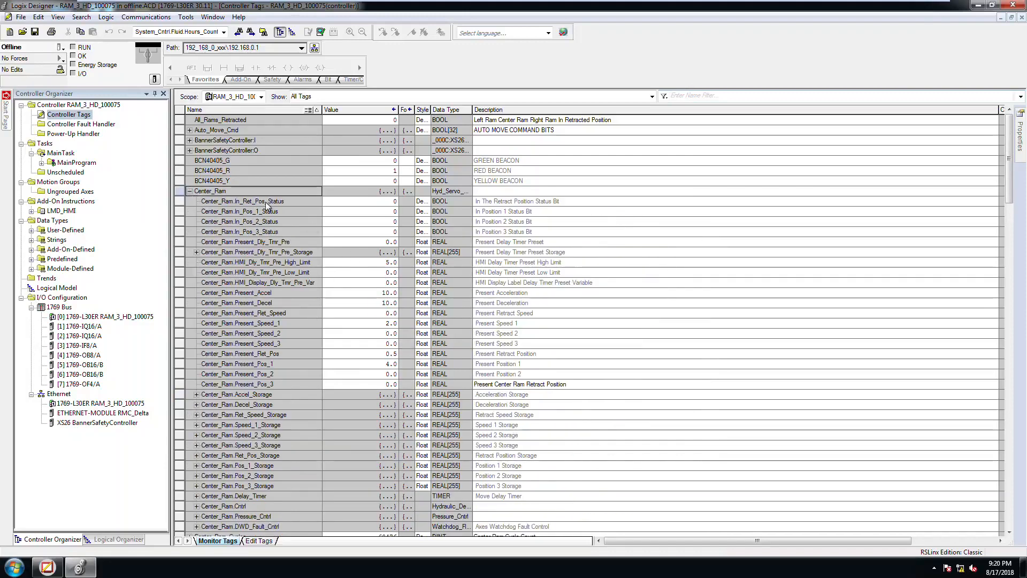
{"action": "left_click", "coordinate": [190, 191]}
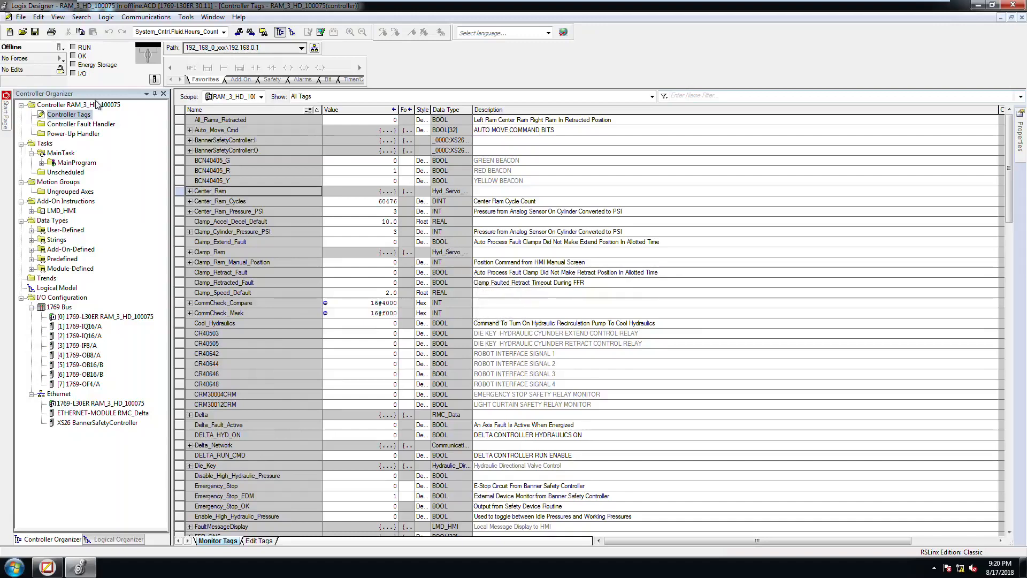
- Check the Comm Demo folder for the saved offline.ACD file without saving another copy
{"action": "left_click", "coordinate": [20, 17]}
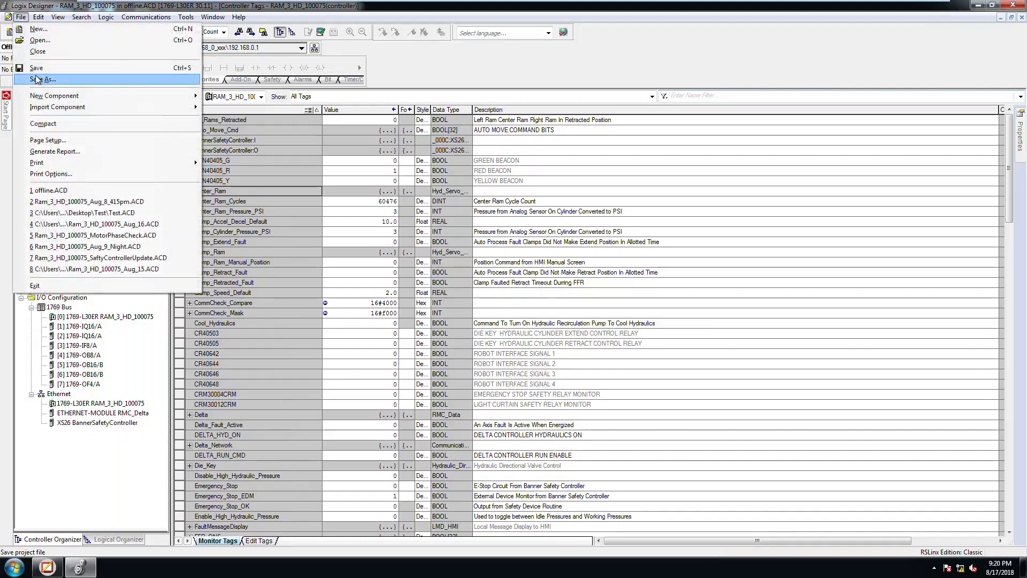
{"action": "left_click", "coordinate": [36, 79]}
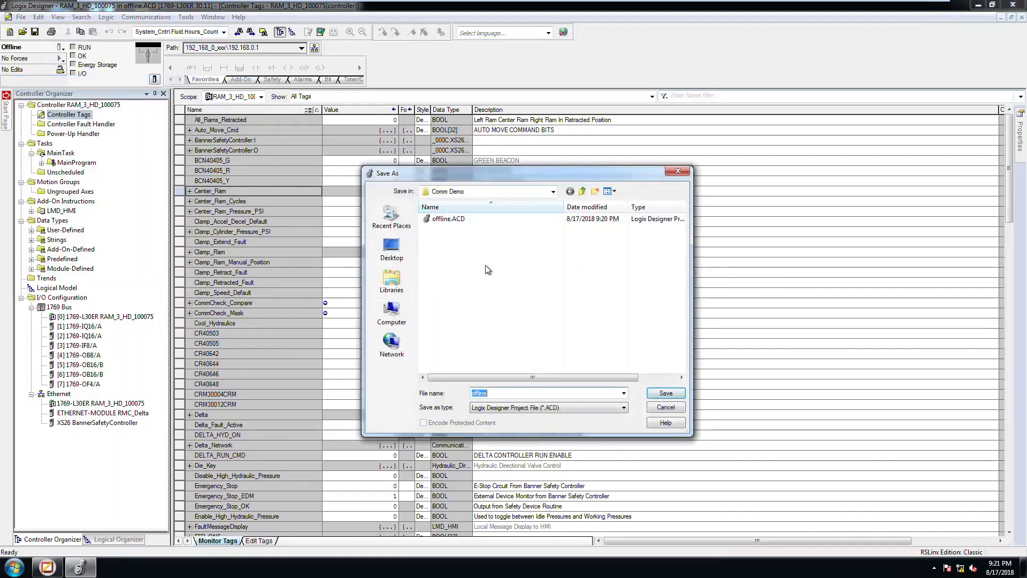
{"action": "left_click", "coordinate": [665, 407]}
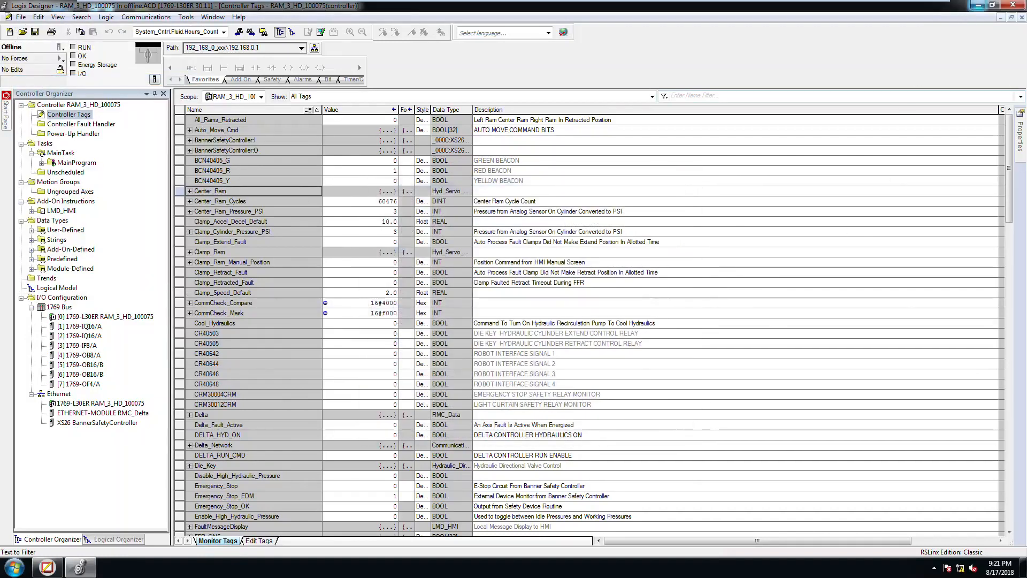
- Switch to FactoryTalk View Studio and open the FactoryTalk Linx Communication Setup with a newly created runtime configuration
{"action": "left_click", "coordinate": [978, 5]}
{"action": "left_click", "coordinate": [47, 567]}
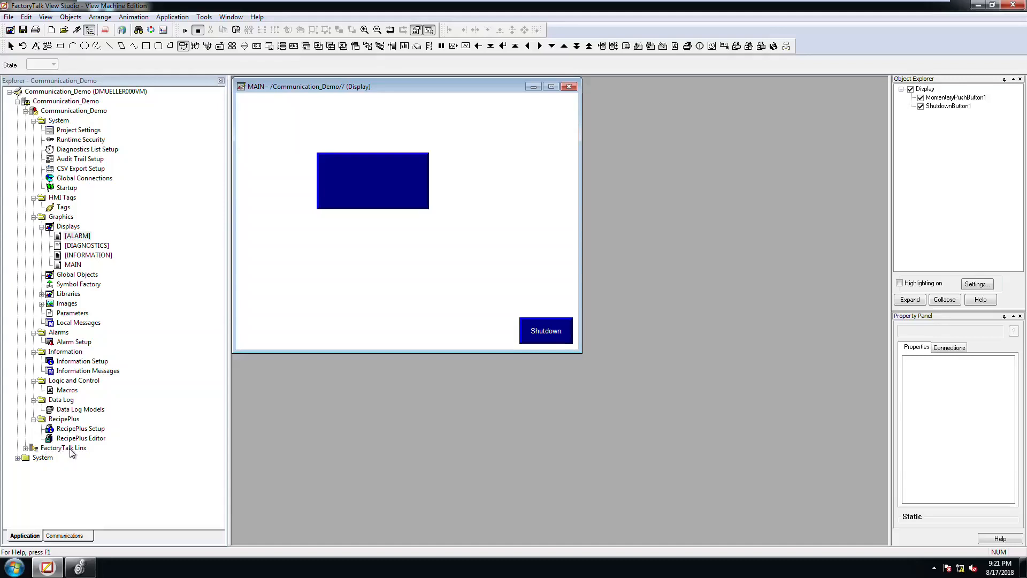
{"action": "left_click", "coordinate": [25, 448]}
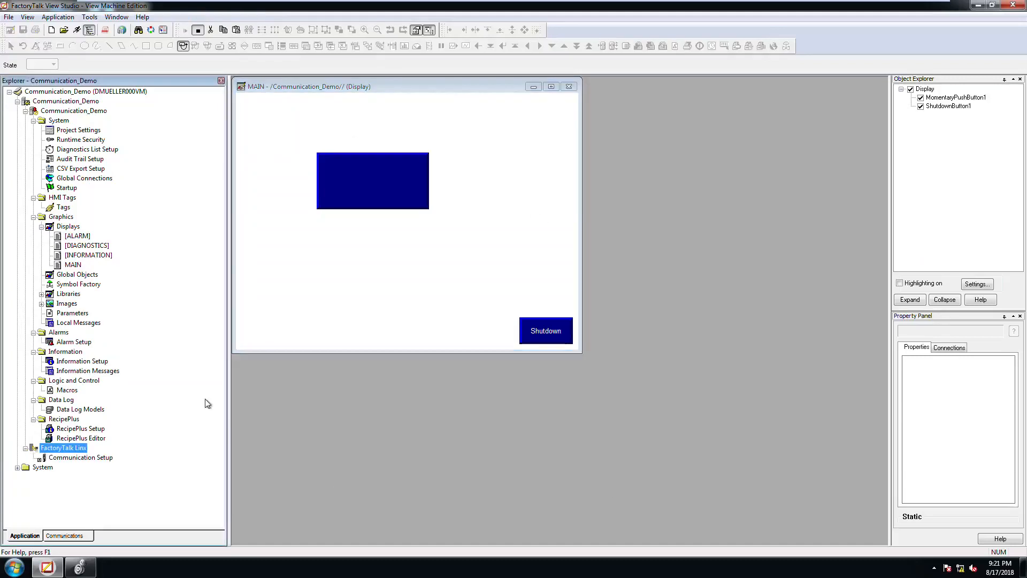
{"action": "double_click", "coordinate": [86, 459]}
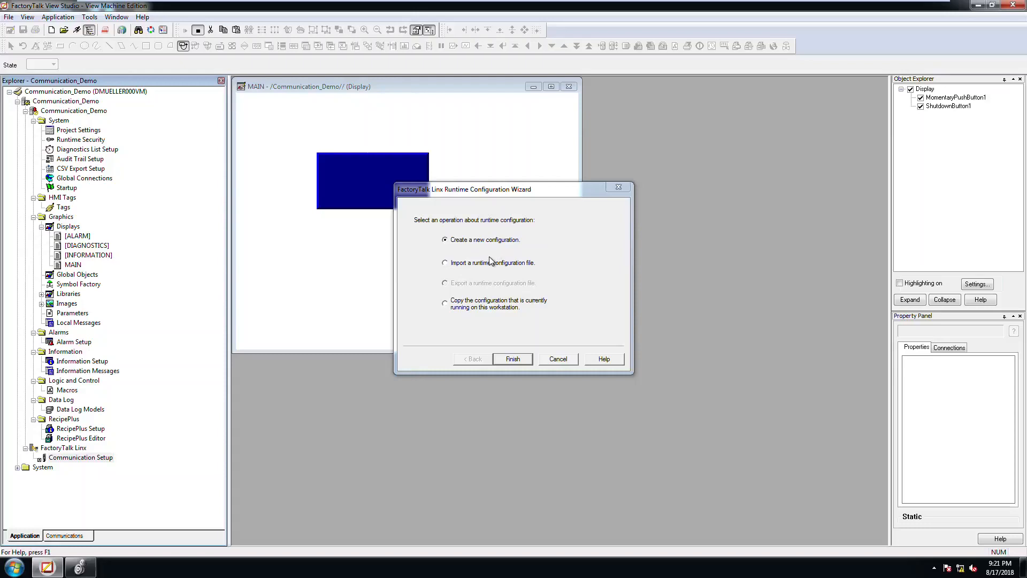
{"action": "left_click", "coordinate": [512, 359]}
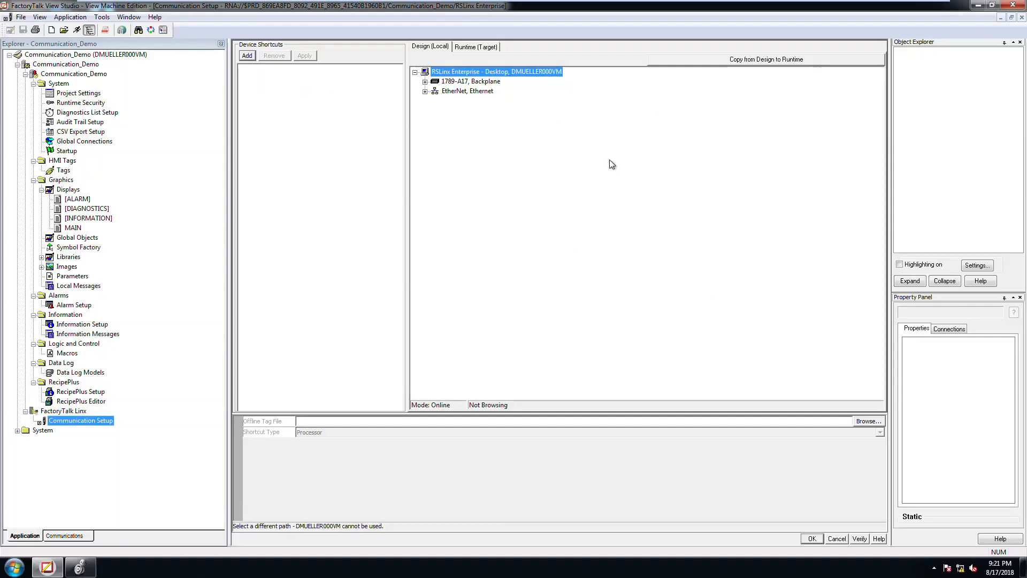
- Examine the Ethernet network in the local design configuration and compare the devices in the runtime target configuration
{"action": "left_click", "coordinate": [453, 92]}
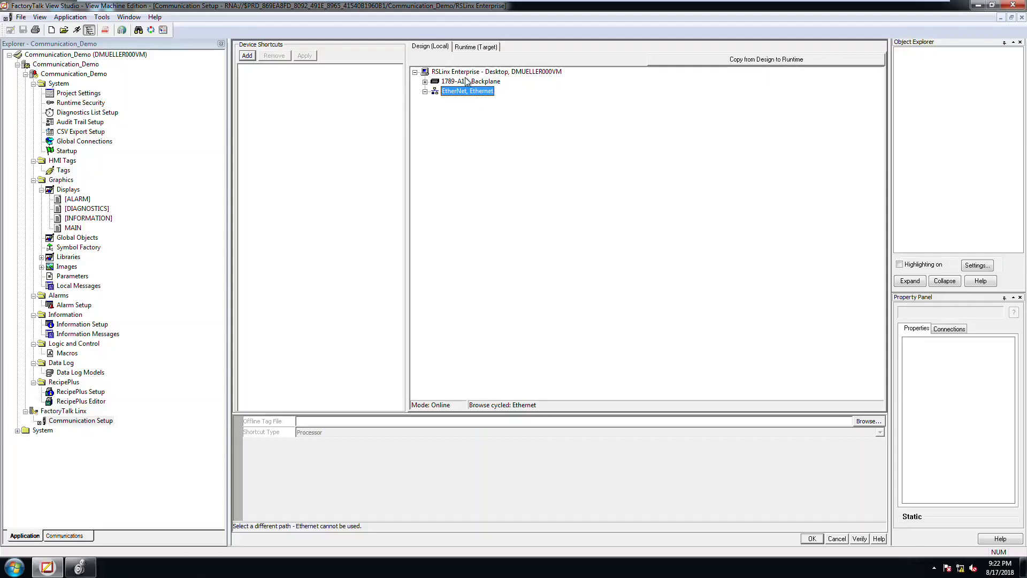
{"action": "left_click", "coordinate": [483, 48]}
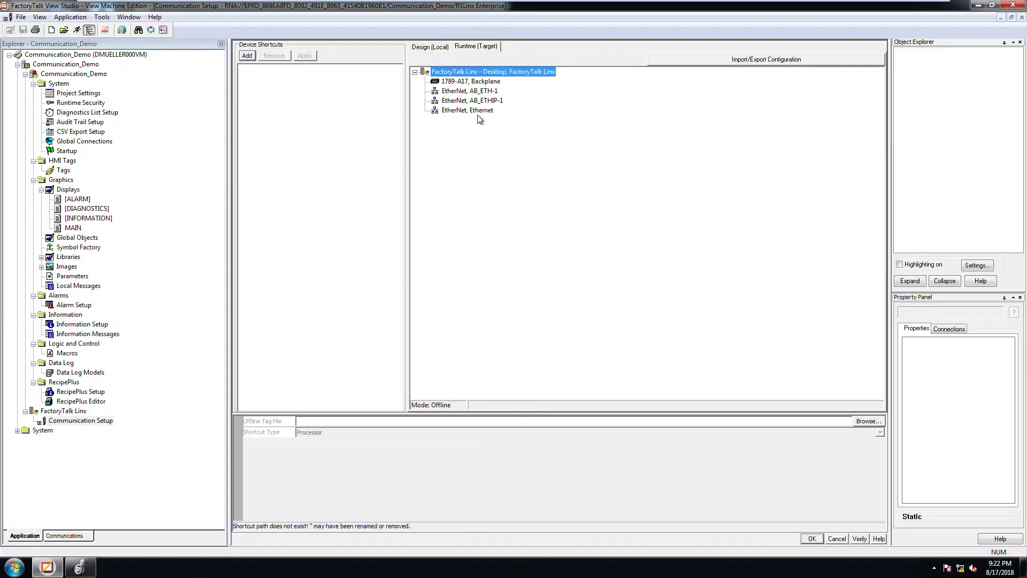
{"action": "left_click", "coordinate": [440, 48]}
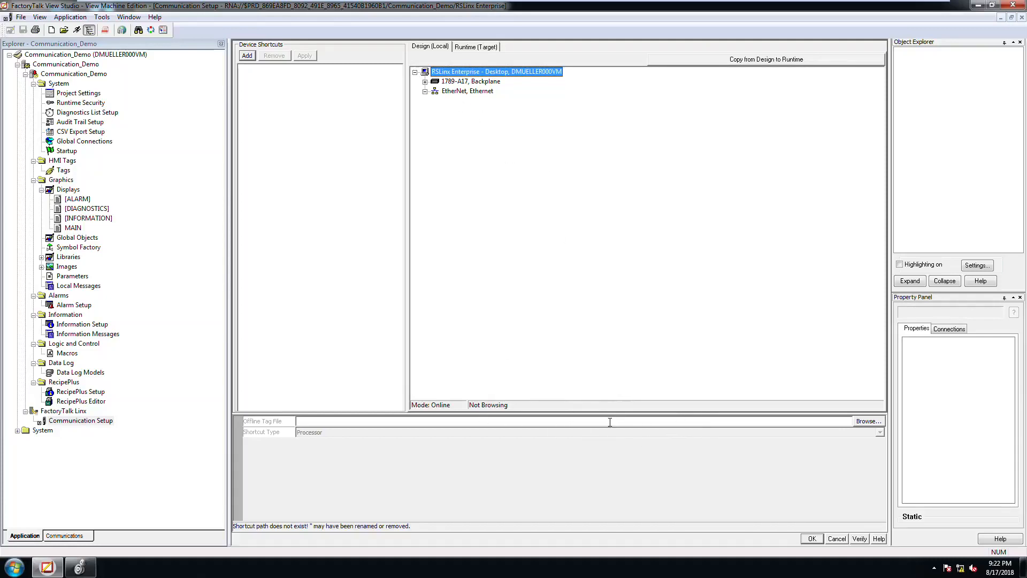
- Add a device shortcut named Comm to the communication setup
{"action": "left_click", "coordinate": [247, 56]}
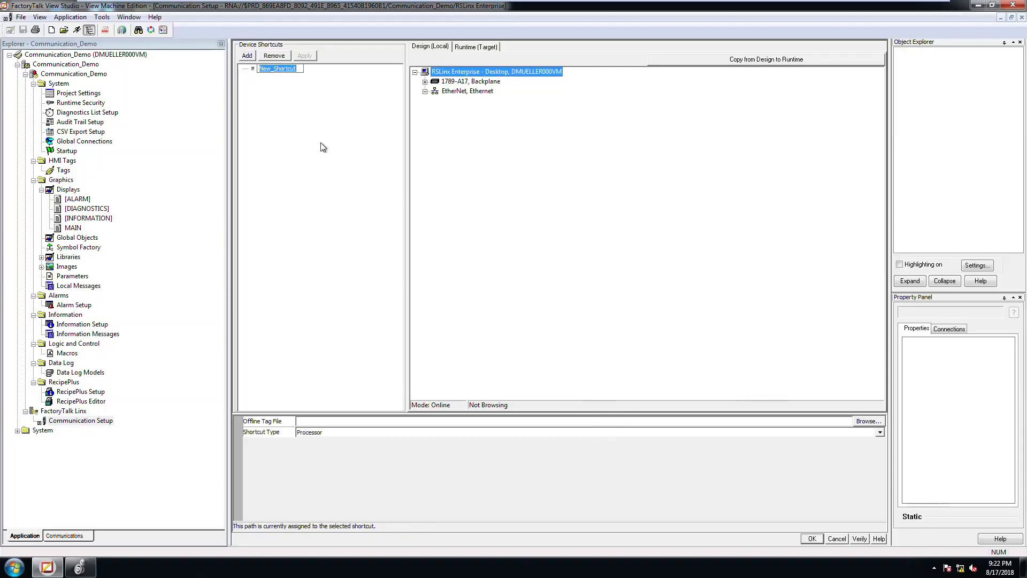
{"action": "type", "text": "Comm"}
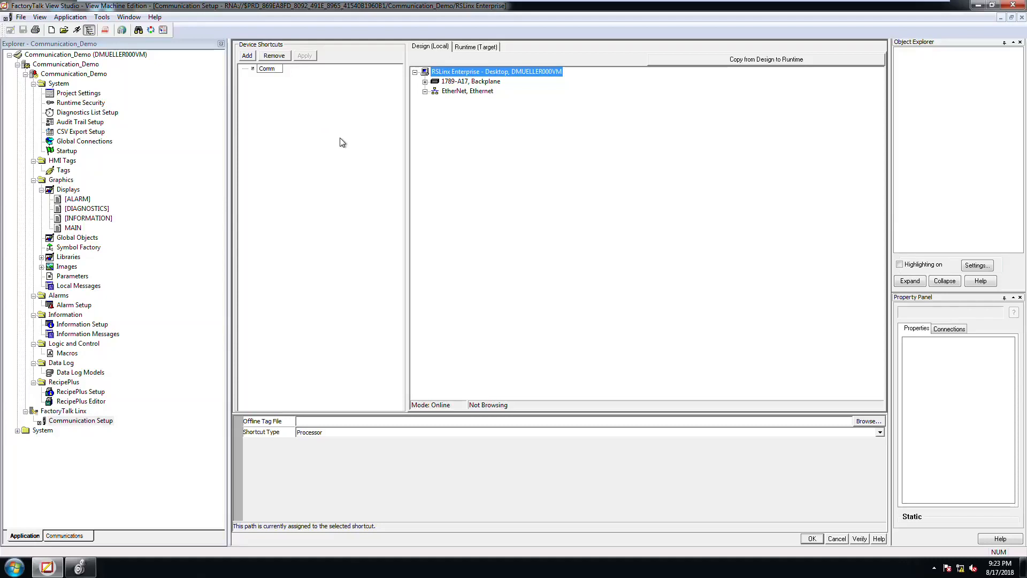
{"action": "left_click", "coordinate": [306, 92]}
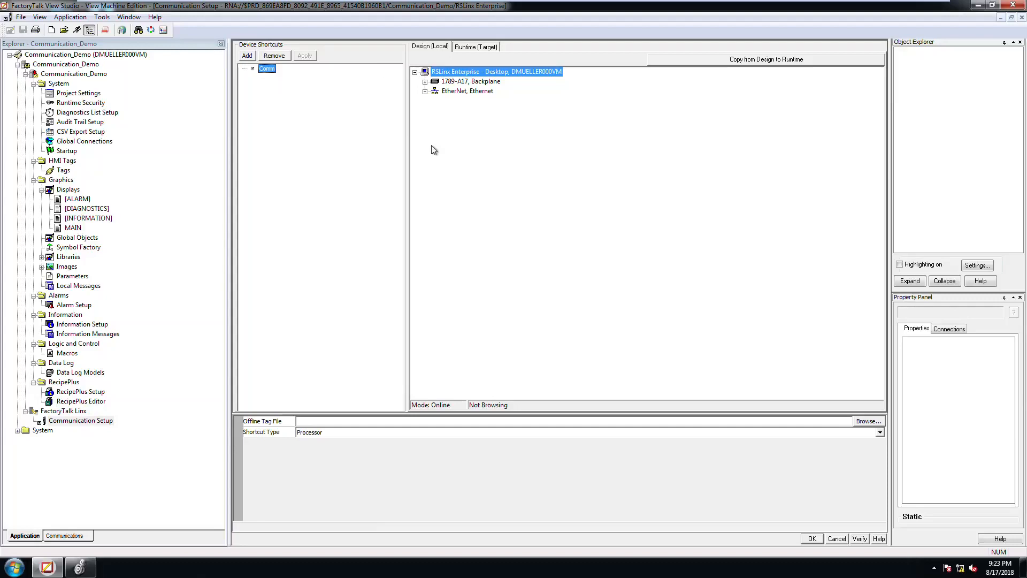
- Assign offline.ACD from the desktop's Comm Demo folder as the Comm shortcut's offline tag file and apply the change
{"action": "left_click", "coordinate": [449, 420]}
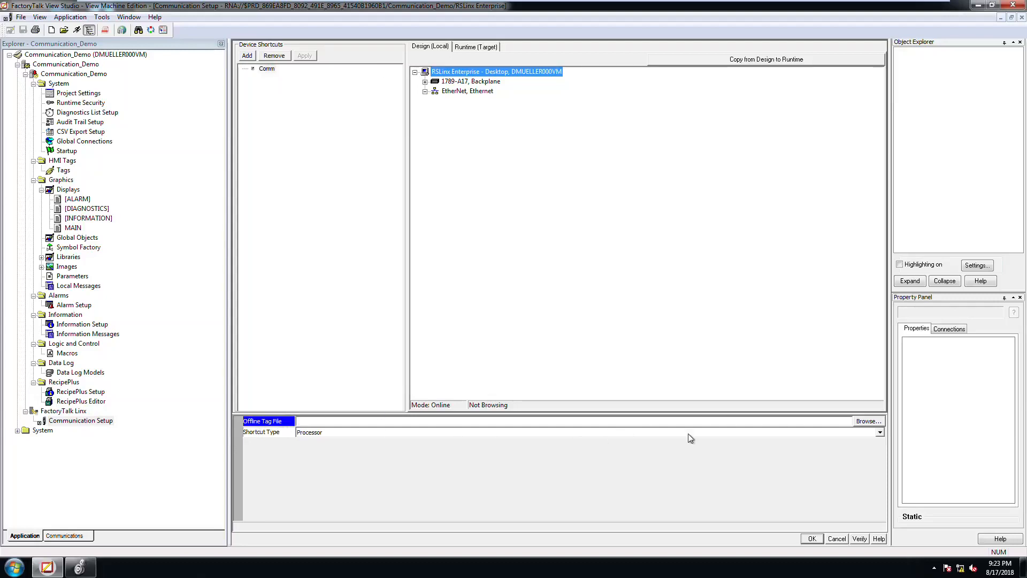
{"action": "left_click", "coordinate": [866, 421]}
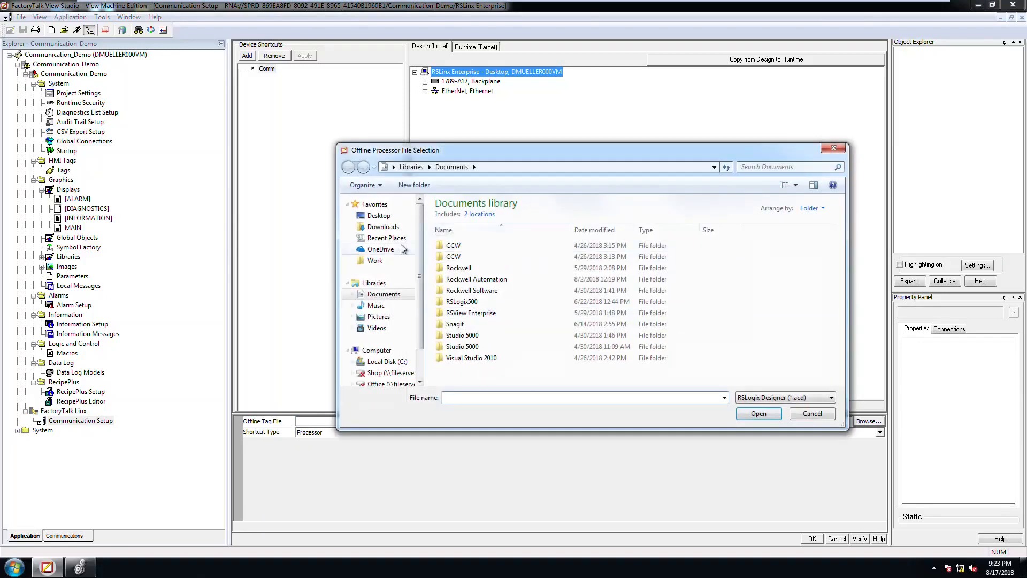
{"action": "left_click", "coordinate": [379, 215]}
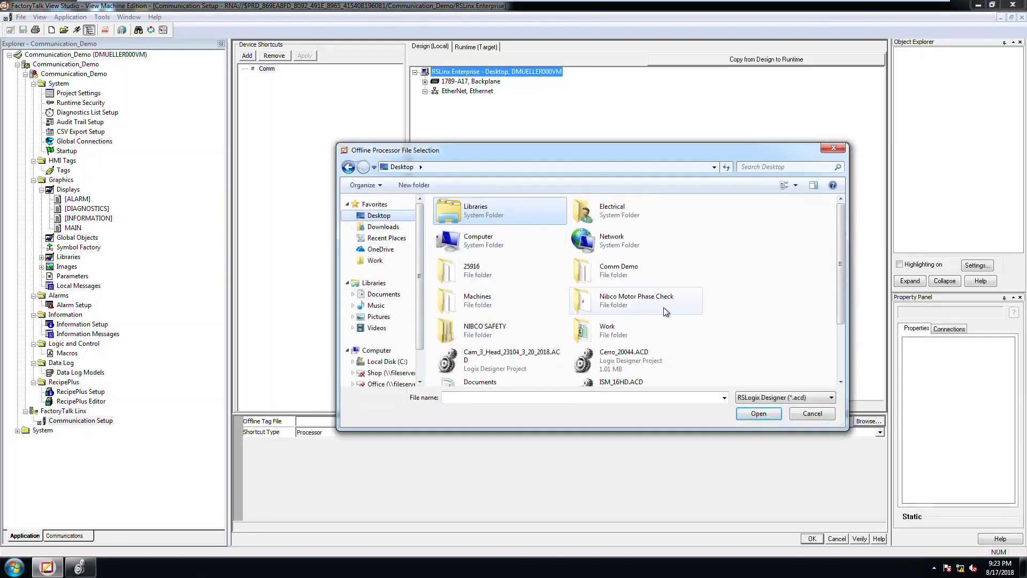
{"action": "double_click", "coordinate": [614, 270]}
{"action": "left_click", "coordinate": [460, 217]}
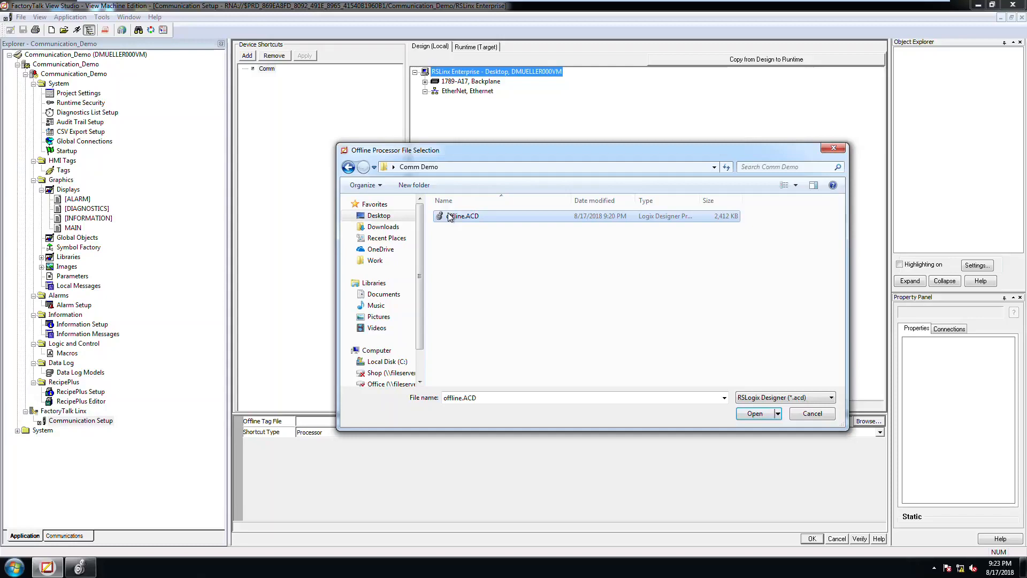
{"action": "double_click", "coordinate": [441, 213]}
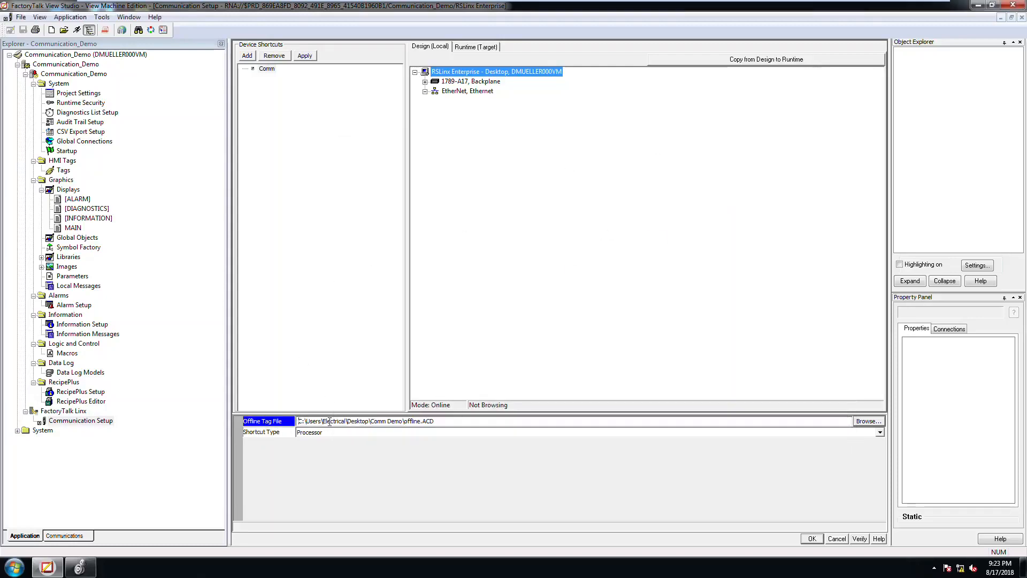
{"action": "left_click_drag", "start_coordinate": [299, 421], "coordinate": [434, 422]}
{"action": "left_click", "coordinate": [304, 55]}
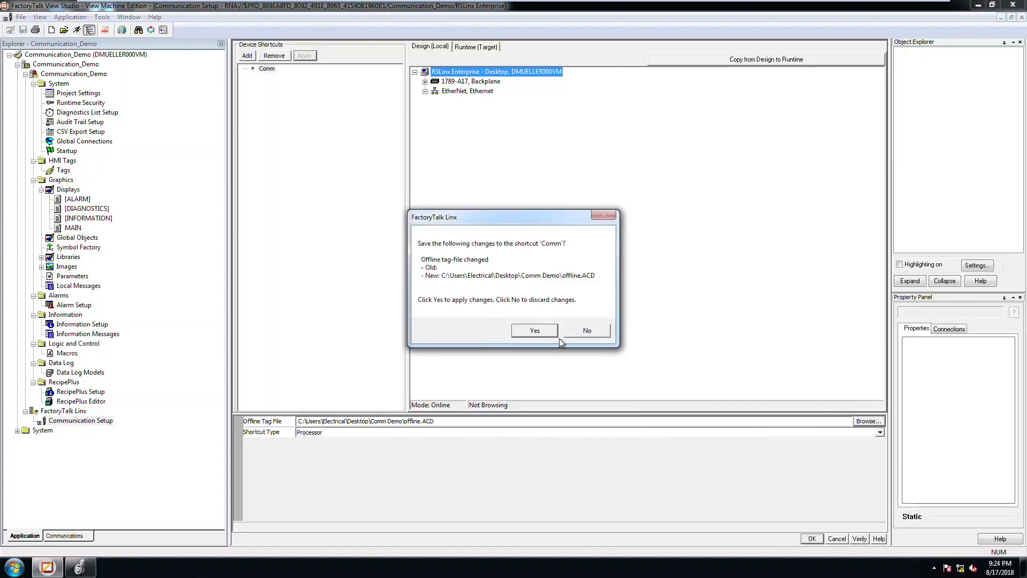
{"action": "left_click", "coordinate": [535, 330]}
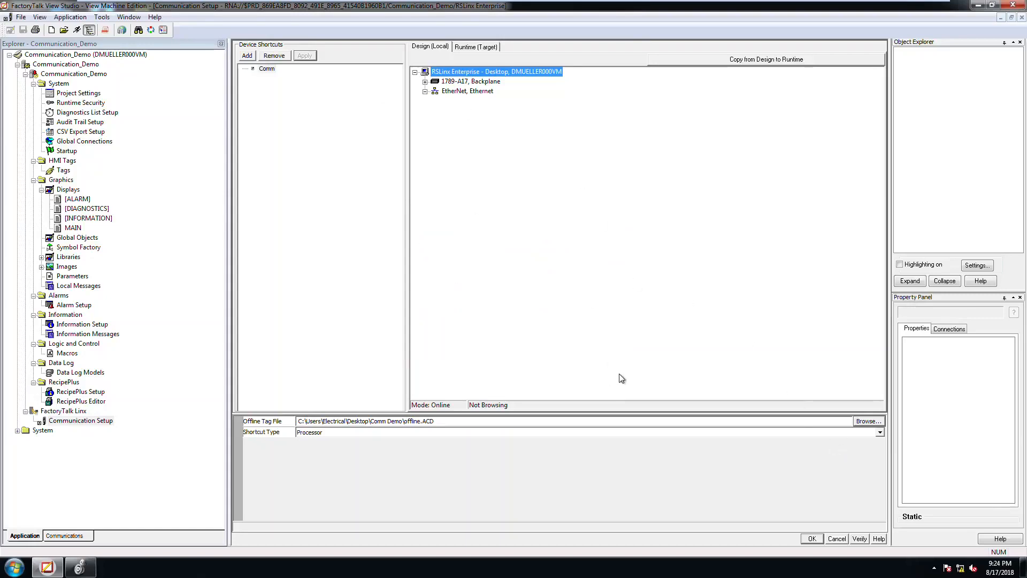
- Verify the Comm shortcut, review its design path, offline tag file and runtime path entries, and accept the communication setup
{"action": "left_click", "coordinate": [860, 539]}
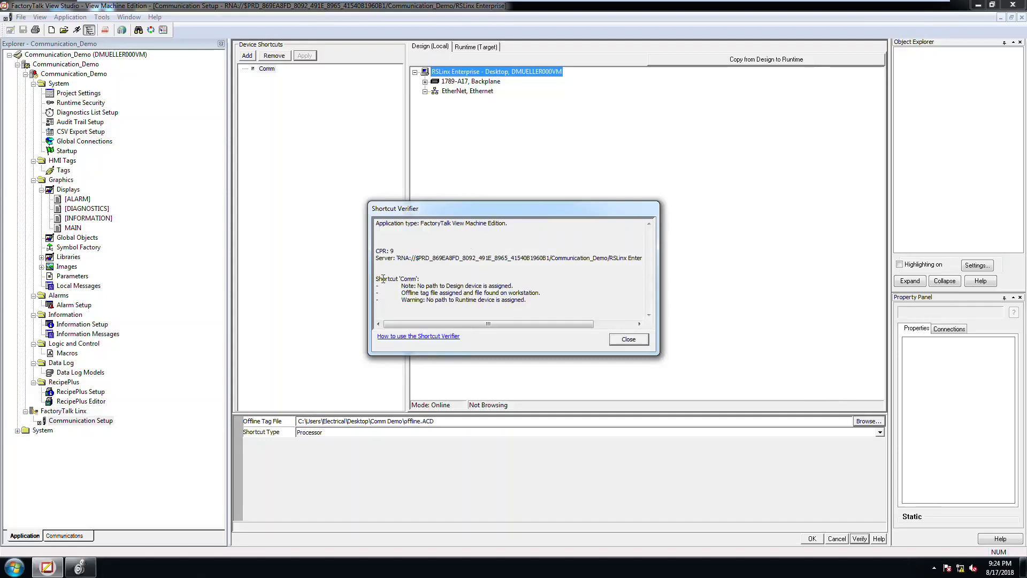
{"action": "left_click_drag", "start_coordinate": [400, 279], "coordinate": [509, 287]}
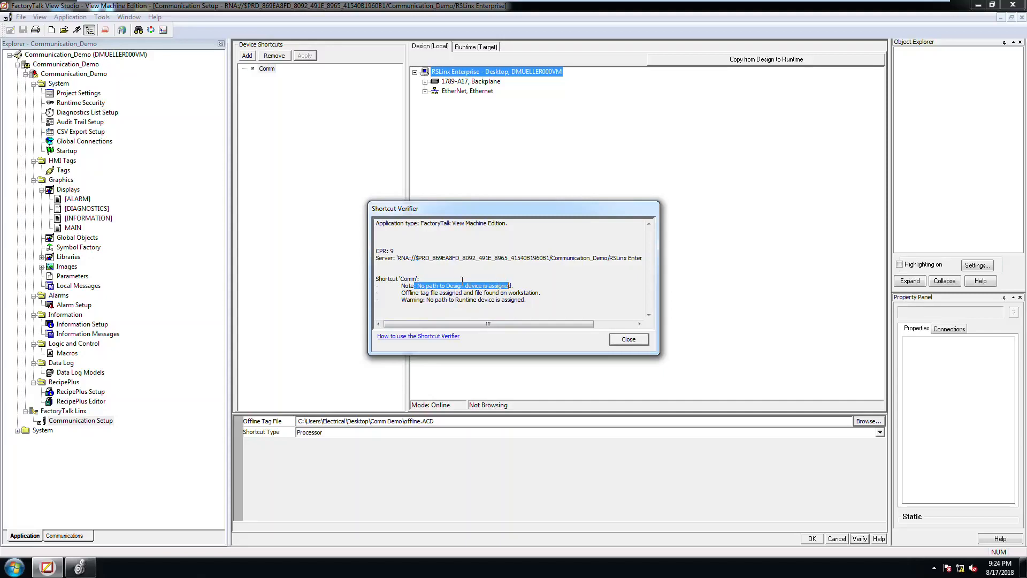
{"action": "left_click_drag", "start_coordinate": [420, 293], "coordinate": [536, 293]}
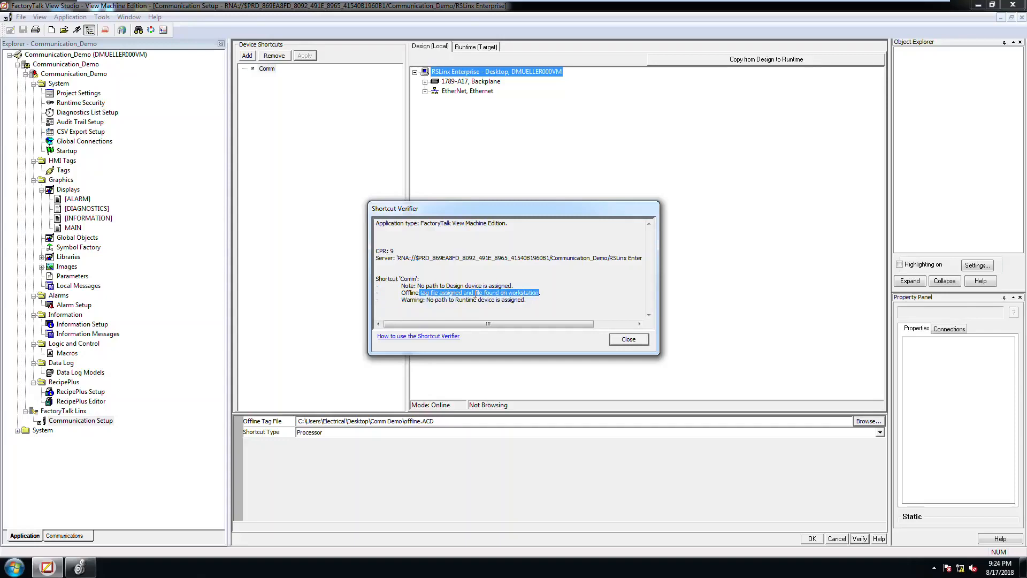
{"action": "left_click_drag", "start_coordinate": [434, 299], "coordinate": [529, 303]}
{"action": "left_click", "coordinate": [469, 286]}
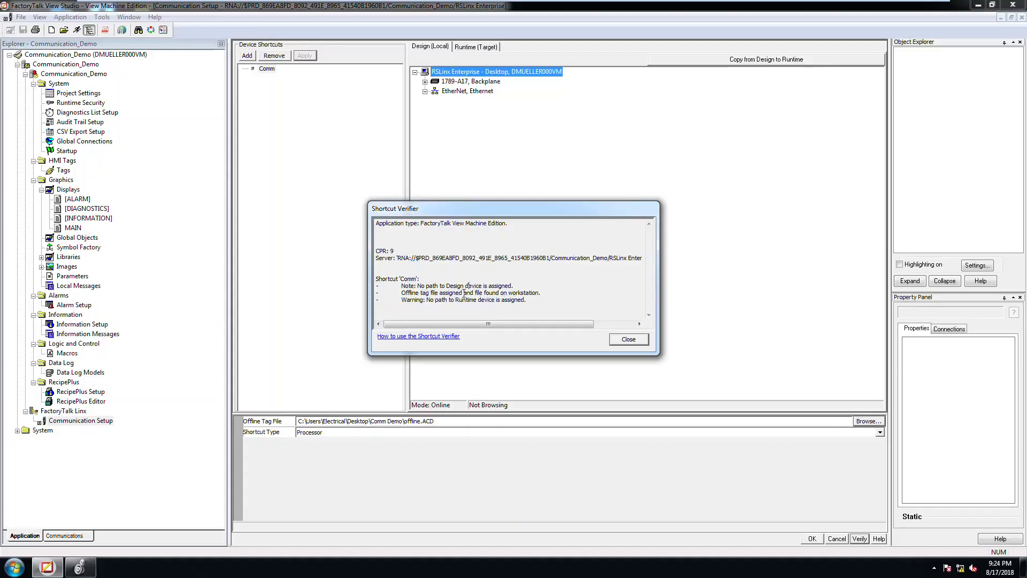
{"action": "left_click_drag", "start_coordinate": [444, 285], "coordinate": [485, 287]}
{"action": "left_click_drag", "start_coordinate": [404, 293], "coordinate": [542, 293]}
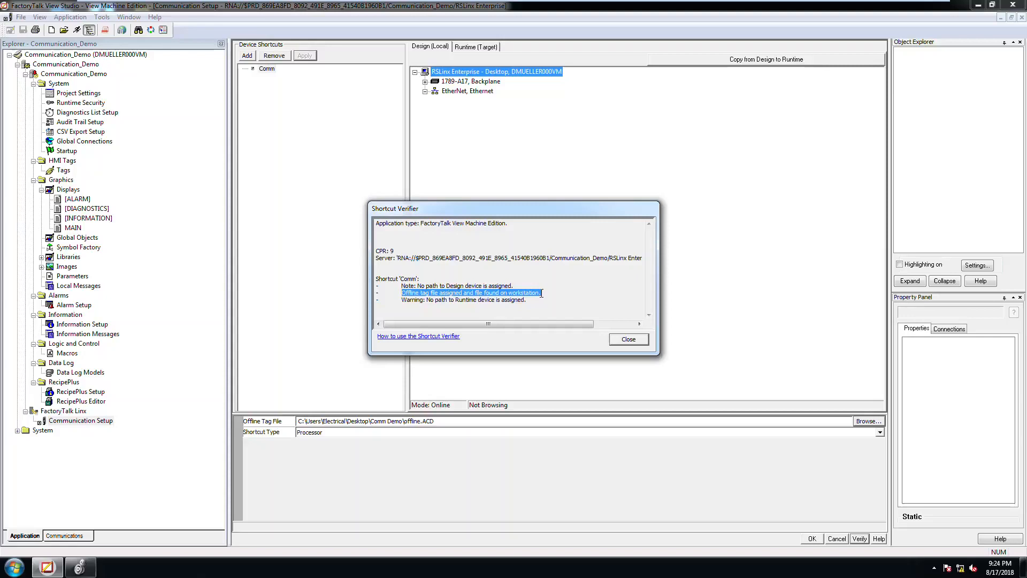
{"action": "left_click", "coordinate": [620, 339]}
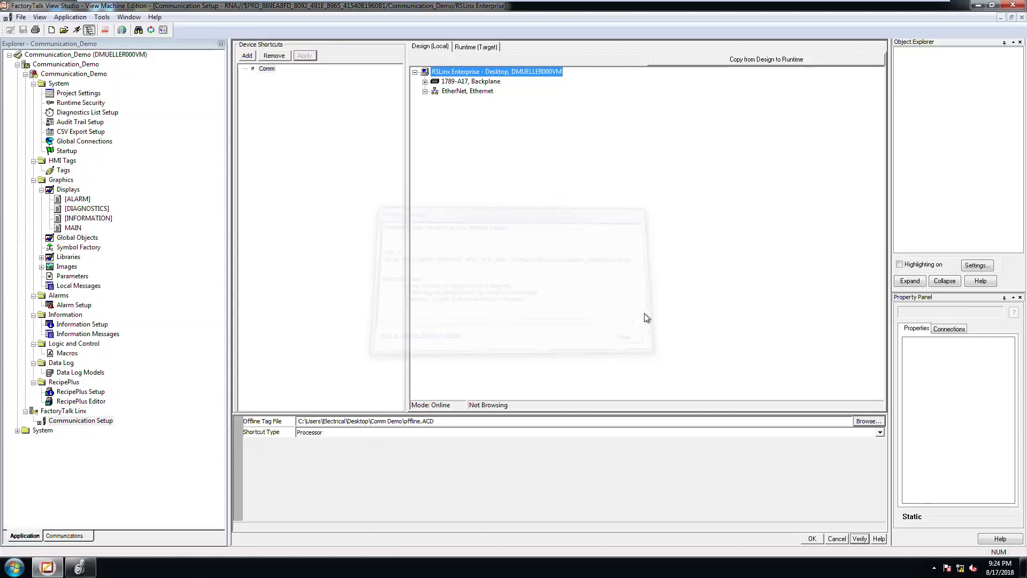
{"action": "left_click", "coordinate": [813, 538]}
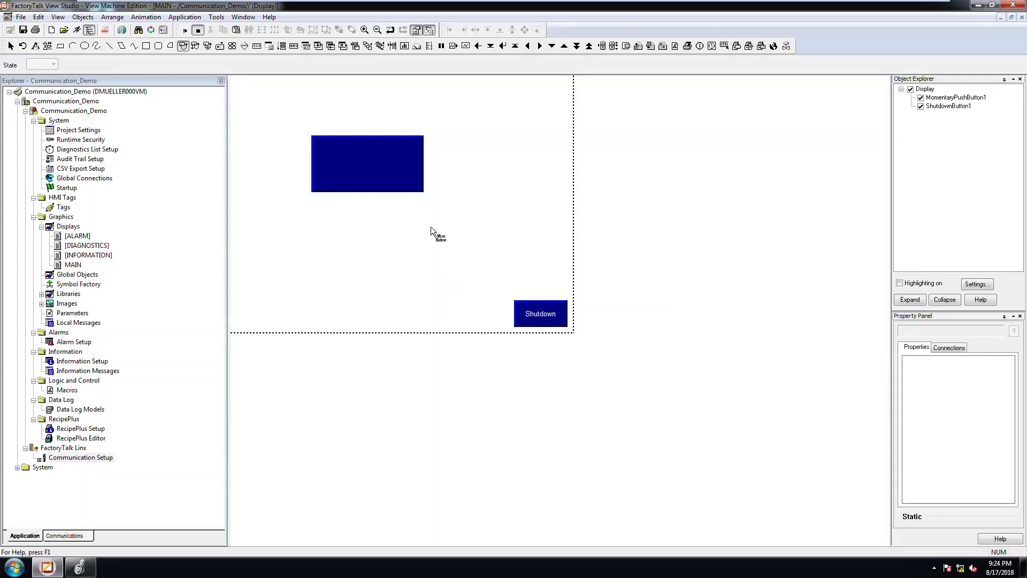
- Open the tag browser for the momentary push button's Value connection and refresh all folders under Communication_Demo
{"action": "double_click", "coordinate": [378, 178]}
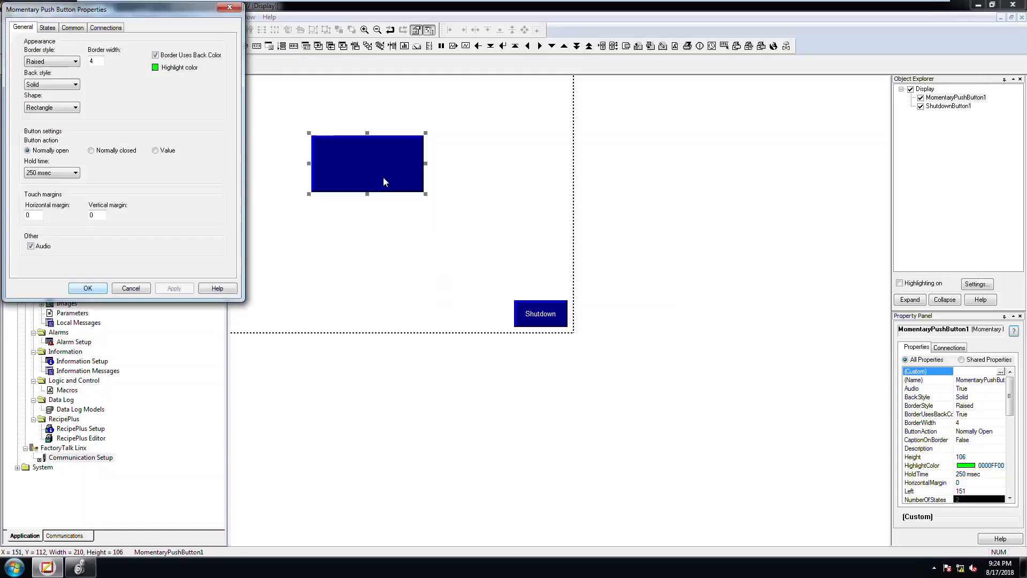
{"action": "left_click", "coordinate": [118, 28]}
{"action": "left_click", "coordinate": [202, 47]}
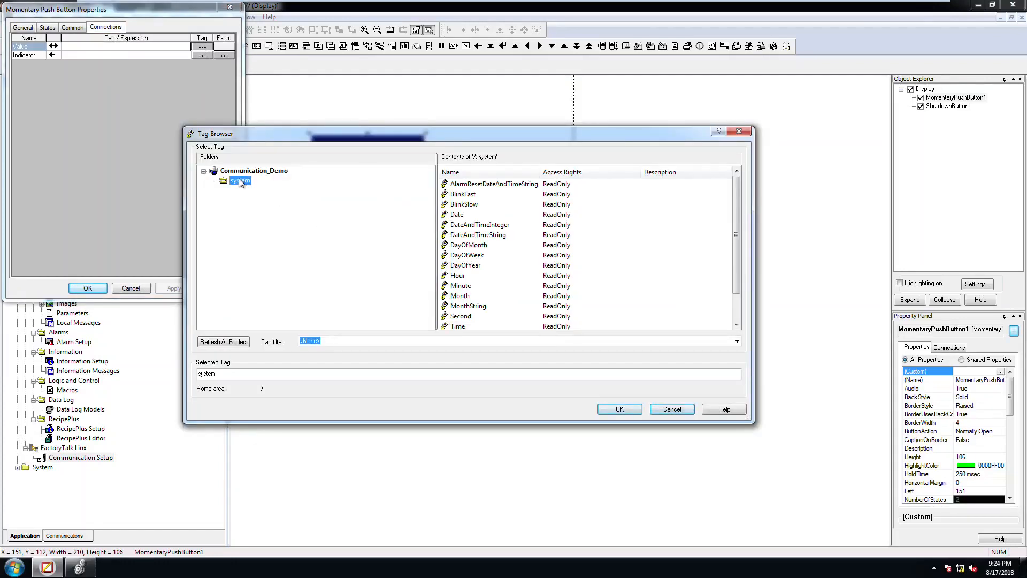
{"action": "left_click", "coordinate": [262, 172]}
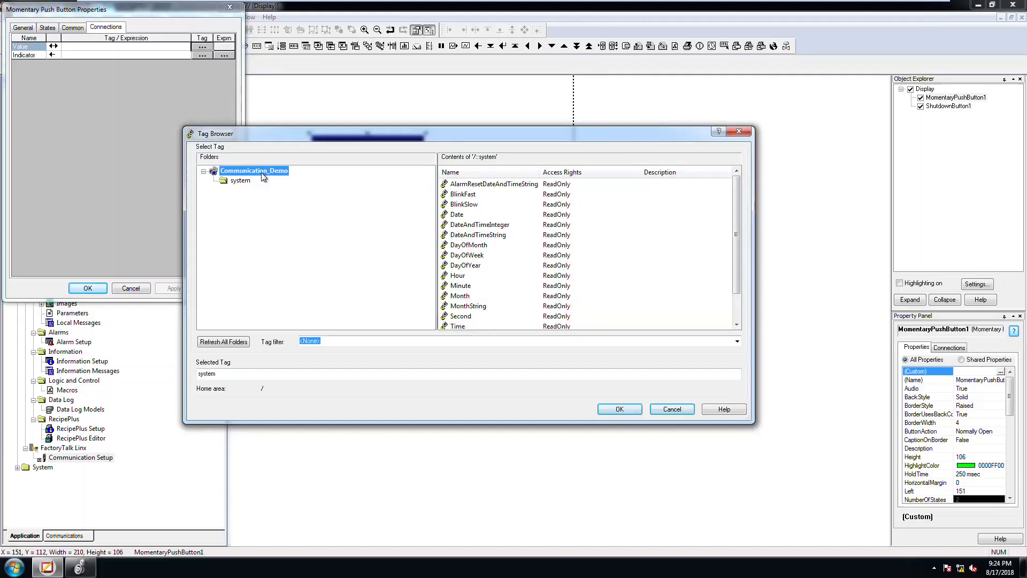
{"action": "left_click", "coordinate": [240, 341]}
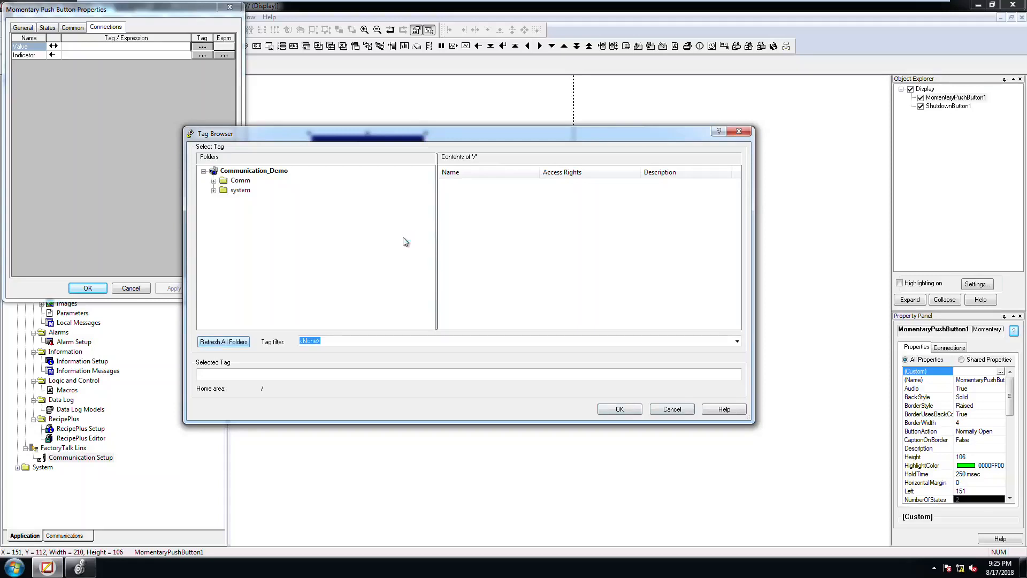
- Examine the Diagnostic Items, Online and Offline folders of the Comm shortcut and the subfolders of Offline
{"action": "left_click", "coordinate": [214, 181]}
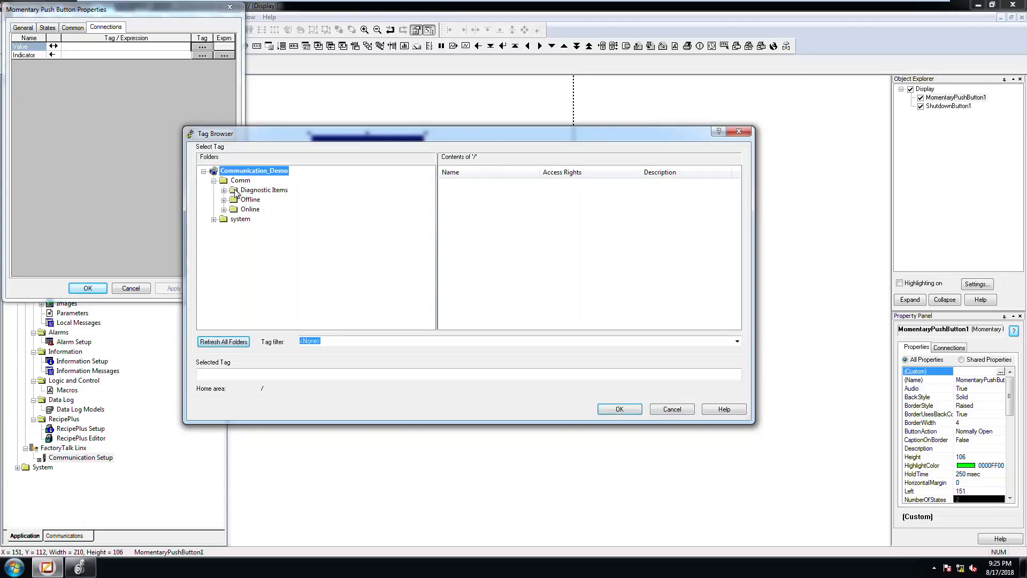
{"action": "left_click", "coordinate": [269, 192]}
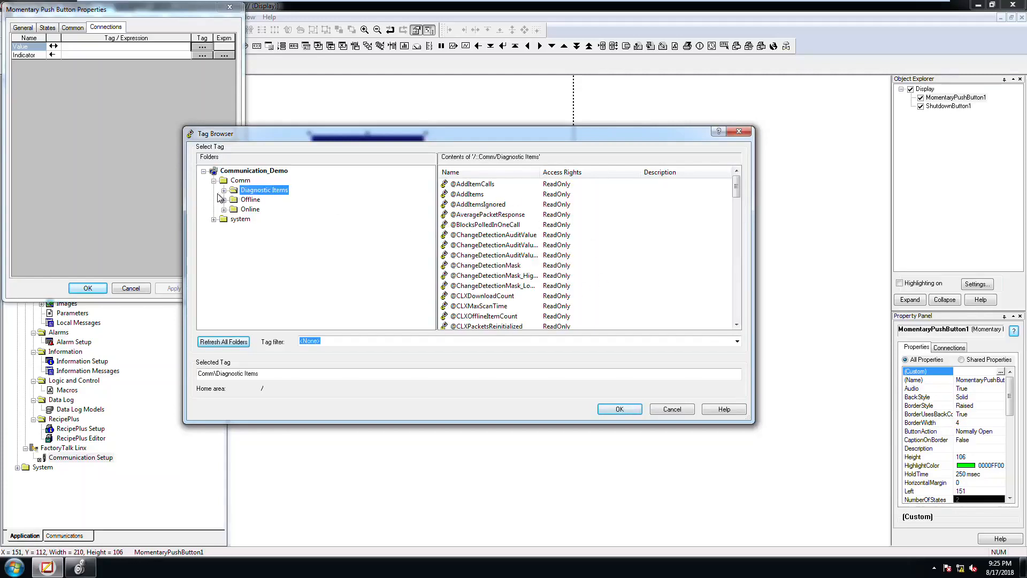
{"action": "left_click", "coordinate": [241, 211]}
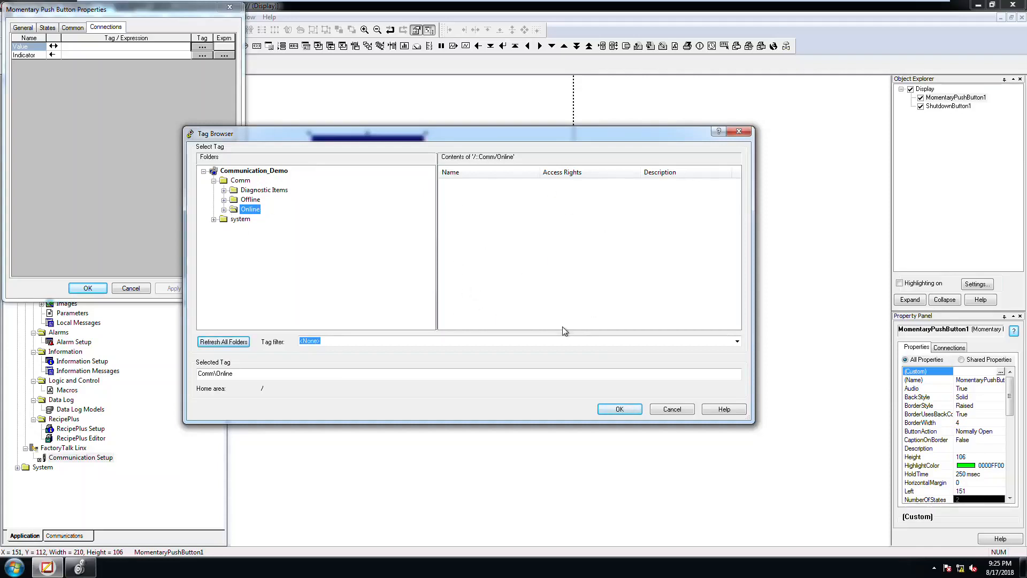
{"action": "left_click", "coordinate": [237, 201]}
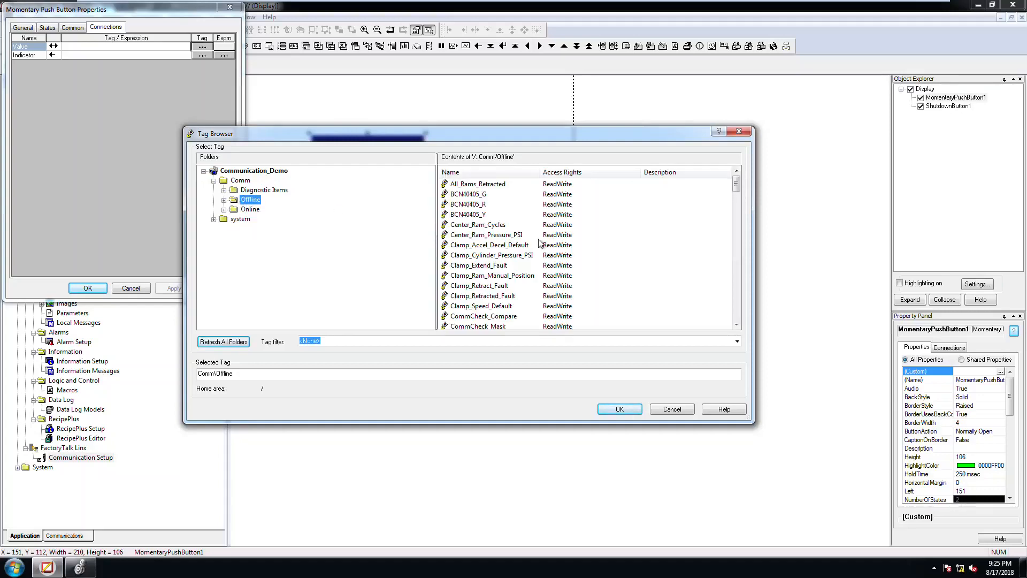
{"action": "left_click_drag", "start_coordinate": [737, 185], "coordinate": [733, 156]}
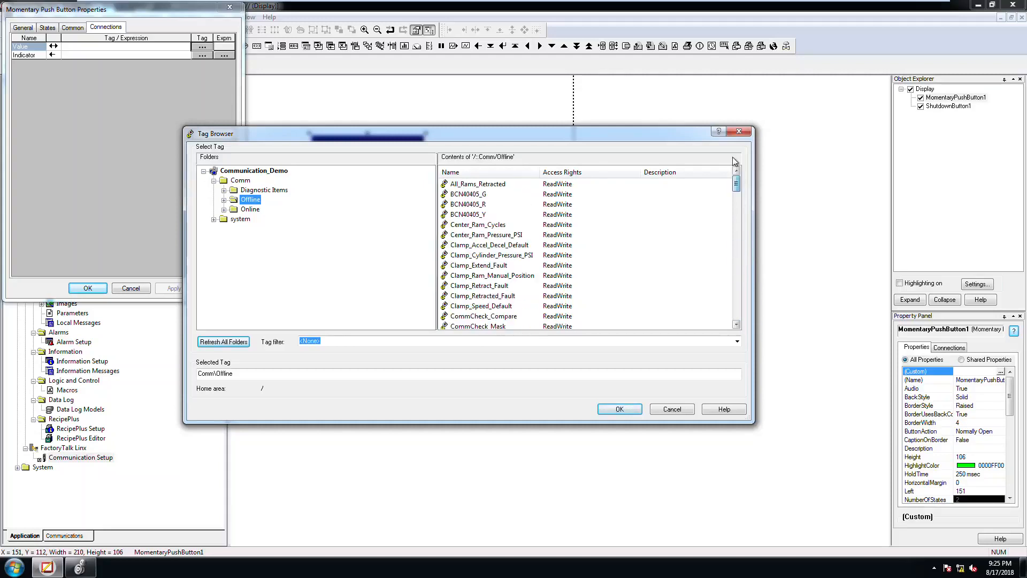
{"action": "left_click", "coordinate": [224, 200]}
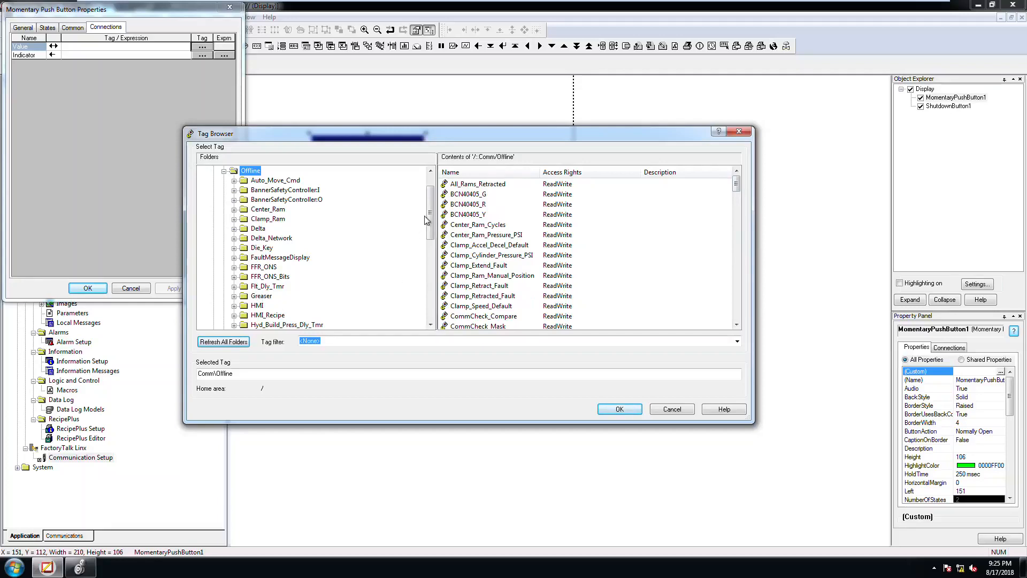
{"action": "left_click_drag", "start_coordinate": [431, 213], "coordinate": [434, 247]}
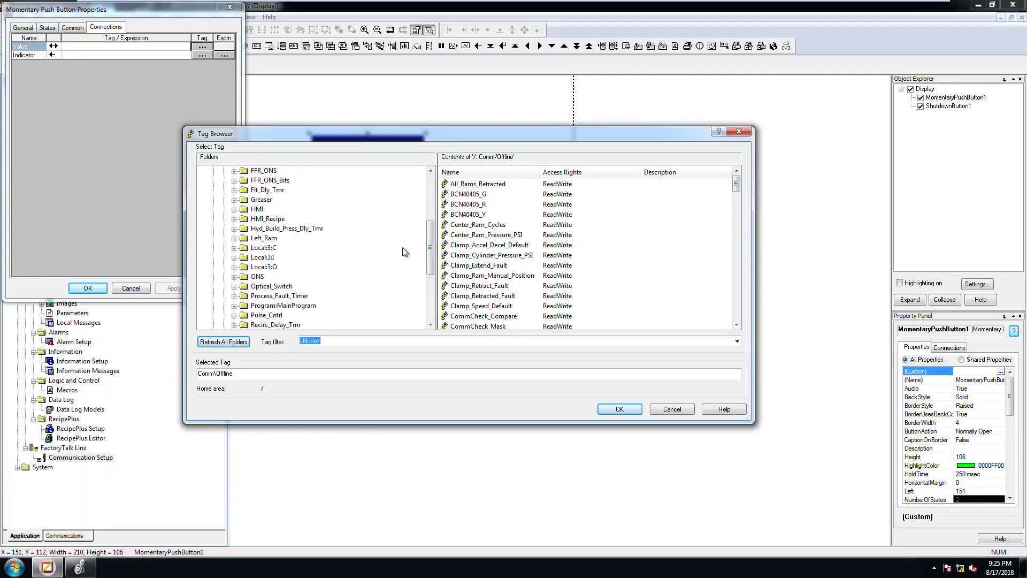
{"action": "left_click_drag", "start_coordinate": [430, 251], "coordinate": [433, 261]}
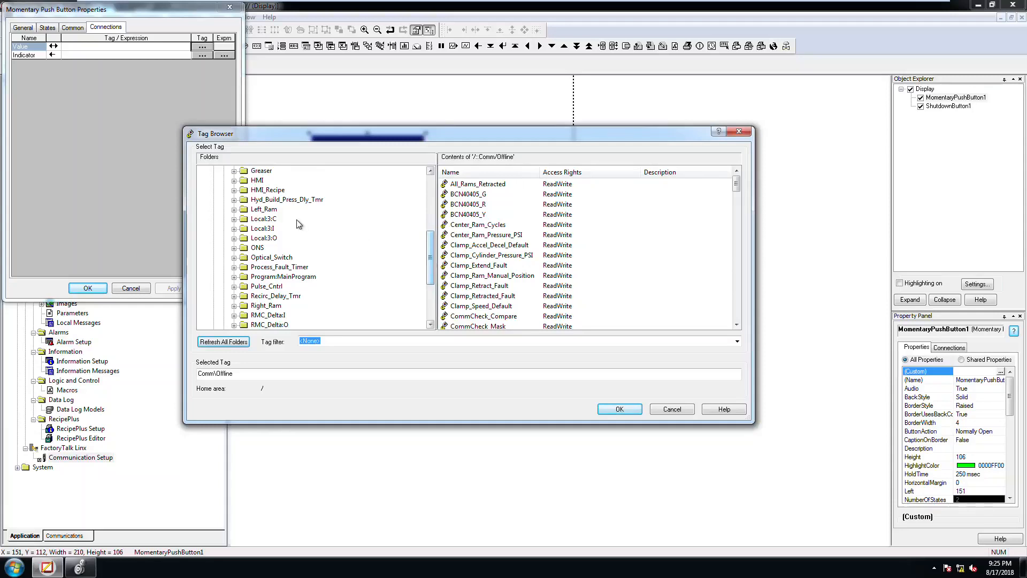
- Open the Clr_To_Ret_Tmr tag folder under Left_Ram and Cntrl in the offline tags
{"action": "left_click", "coordinate": [234, 210]}
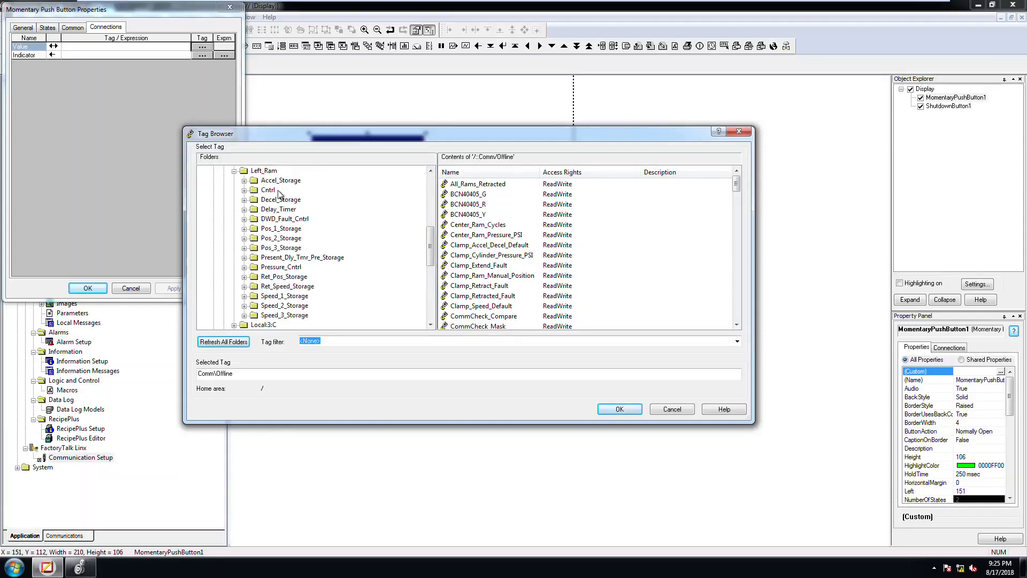
{"action": "left_click", "coordinate": [245, 190]}
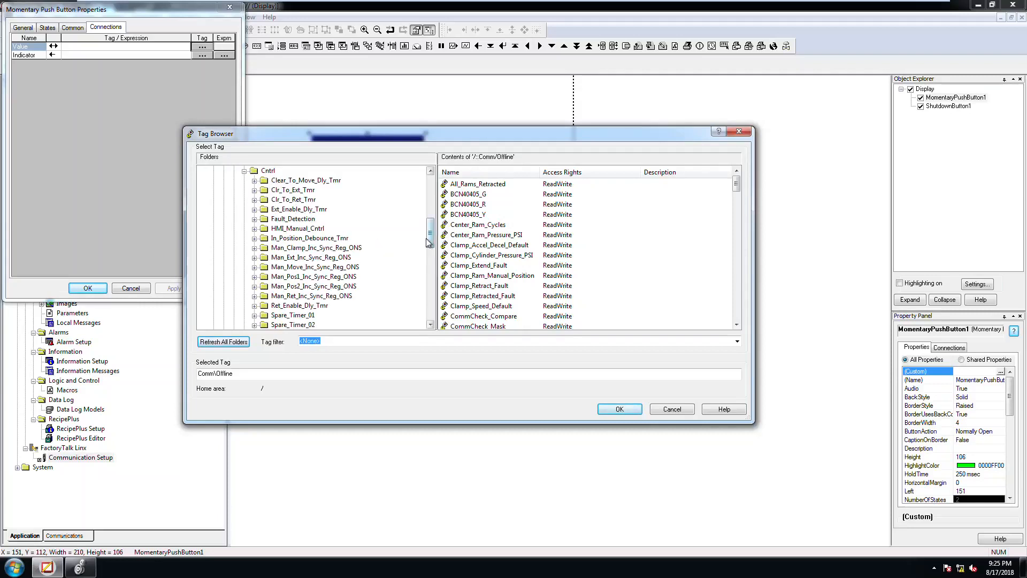
{"action": "scroll", "coordinate": [426, 239], "scroll_direction": "down", "scroll_amount": 1}
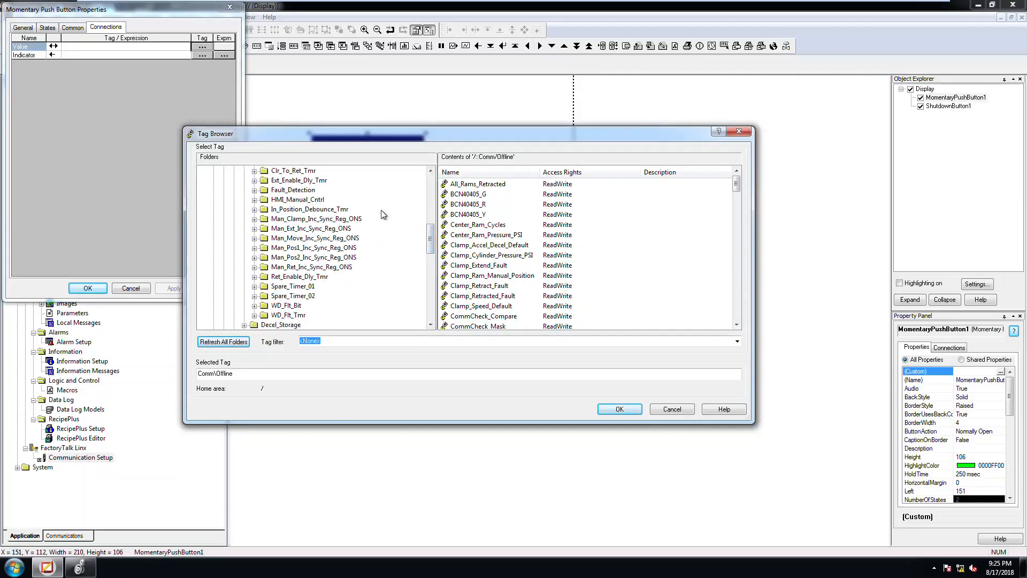
{"action": "scroll", "coordinate": [434, 241], "scroll_direction": "up", "scroll_amount": 2}
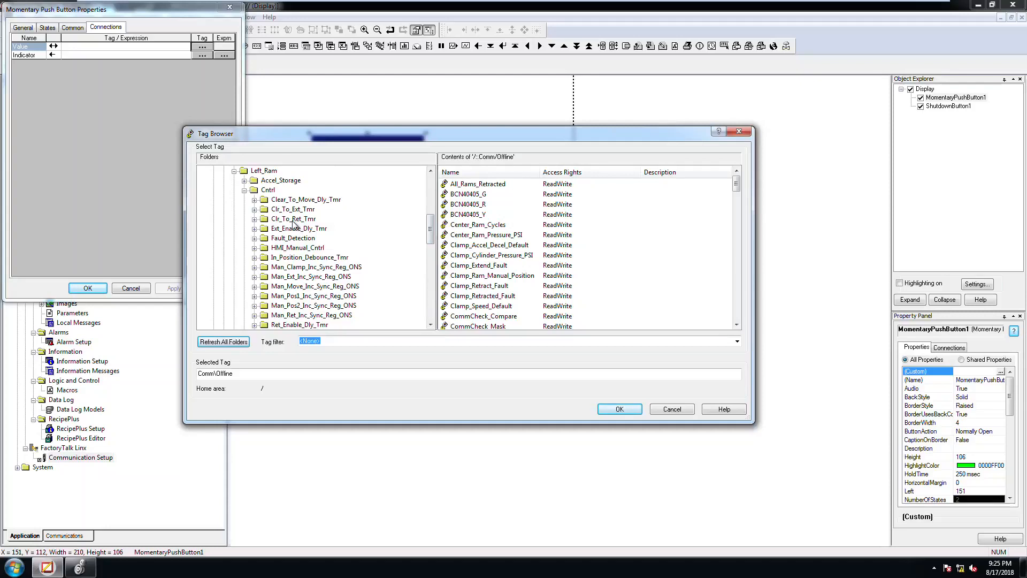
{"action": "left_click", "coordinate": [293, 220]}
- Assign the TT member of Clr_To_Ret_Tmr to the push button's Value connection and apply the button properties
{"action": "left_click", "coordinate": [456, 184]}
{"action": "left_click", "coordinate": [458, 226]}
{"action": "left_click", "coordinate": [460, 186]}
{"action": "left_click", "coordinate": [460, 195]}
{"action": "left_click", "coordinate": [460, 206]}
{"action": "left_click", "coordinate": [459, 215]}
{"action": "left_click", "coordinate": [460, 225]}
{"action": "left_click", "coordinate": [461, 214]}
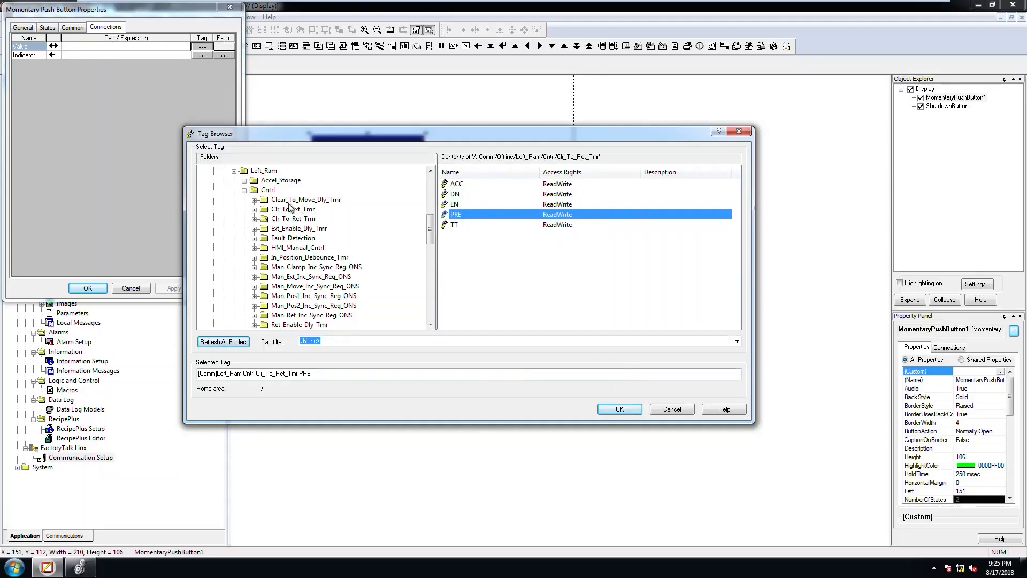
{"action": "double_click", "coordinate": [451, 225]}
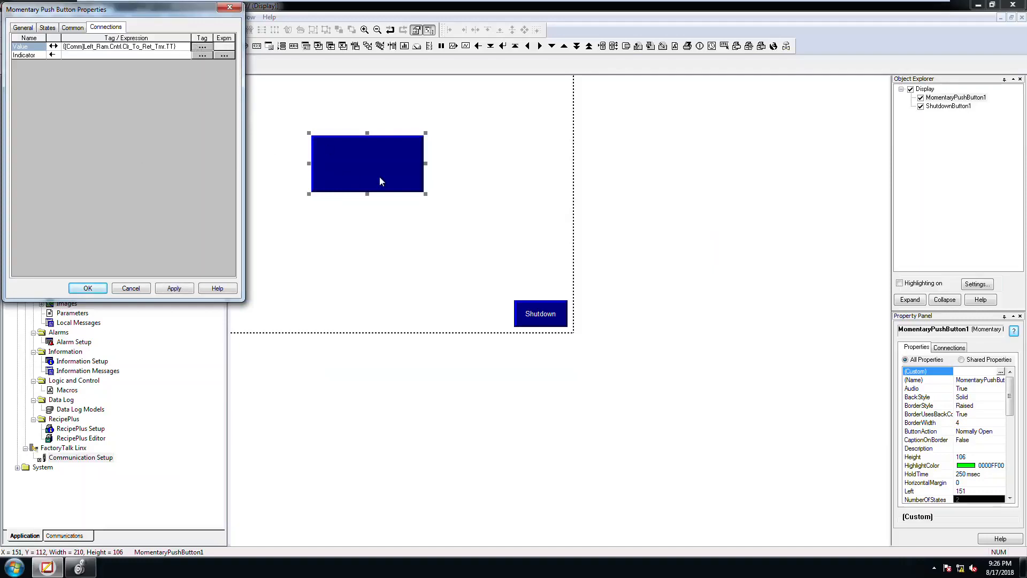
{"action": "left_click", "coordinate": [133, 48]}
{"action": "left_click", "coordinate": [173, 288]}
{"action": "left_click", "coordinate": [94, 287]}
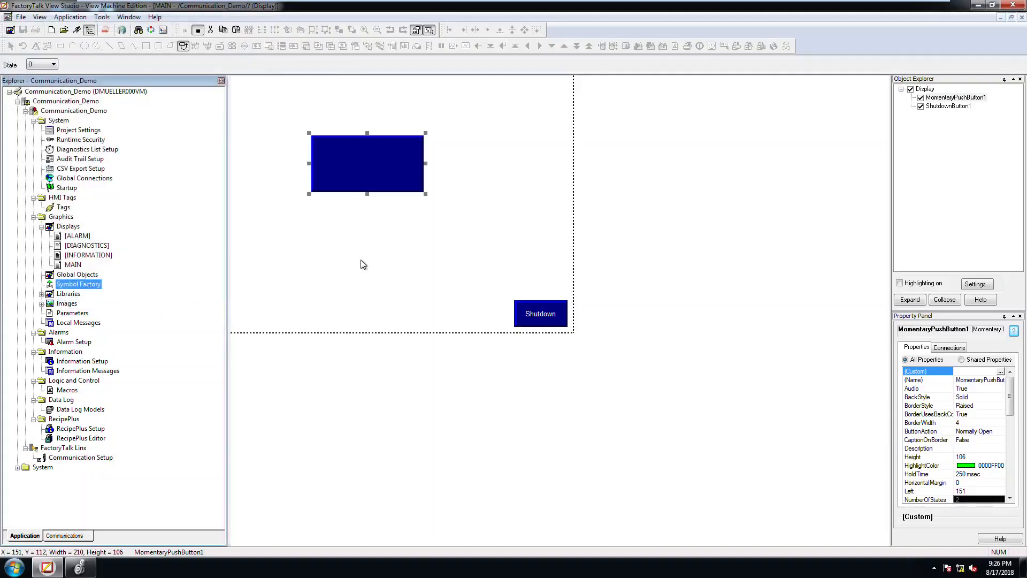